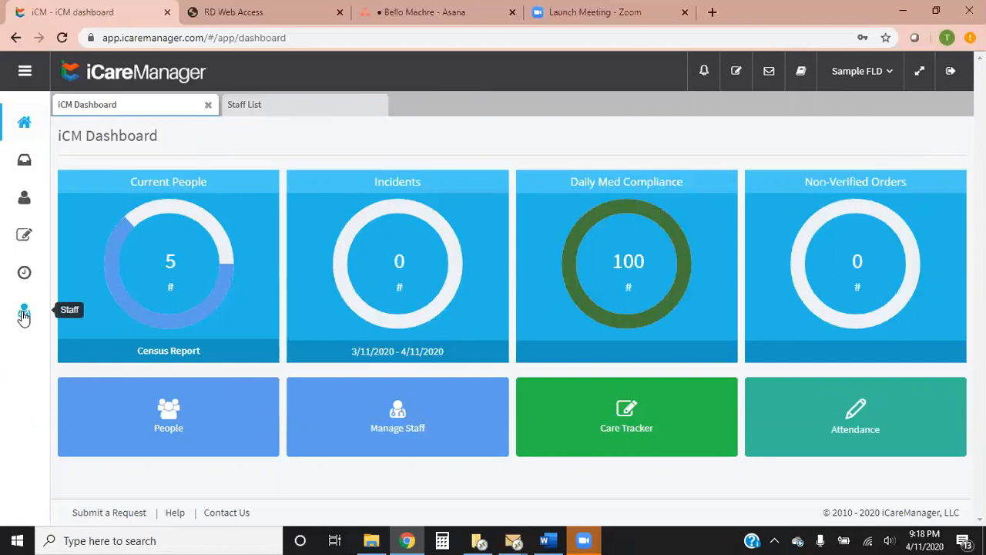
Open the time card management page from the staff list
left_click(292, 105)
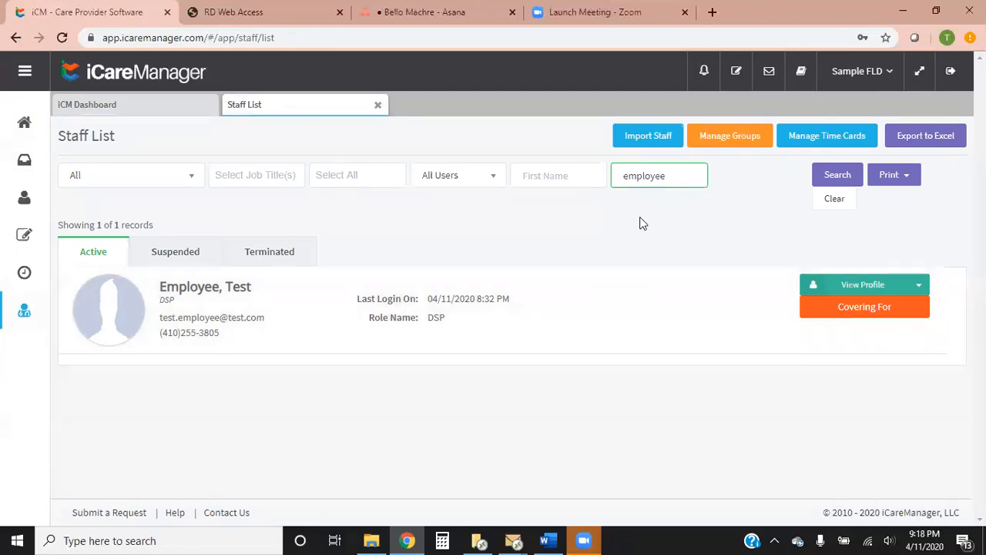
left_click_drag(676, 174, 612, 179)
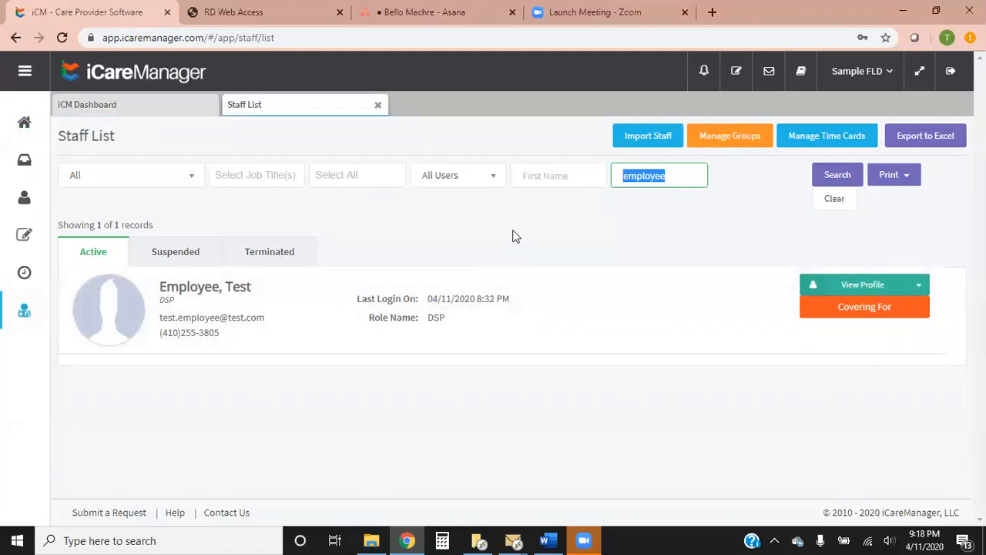
left_click(560, 228)
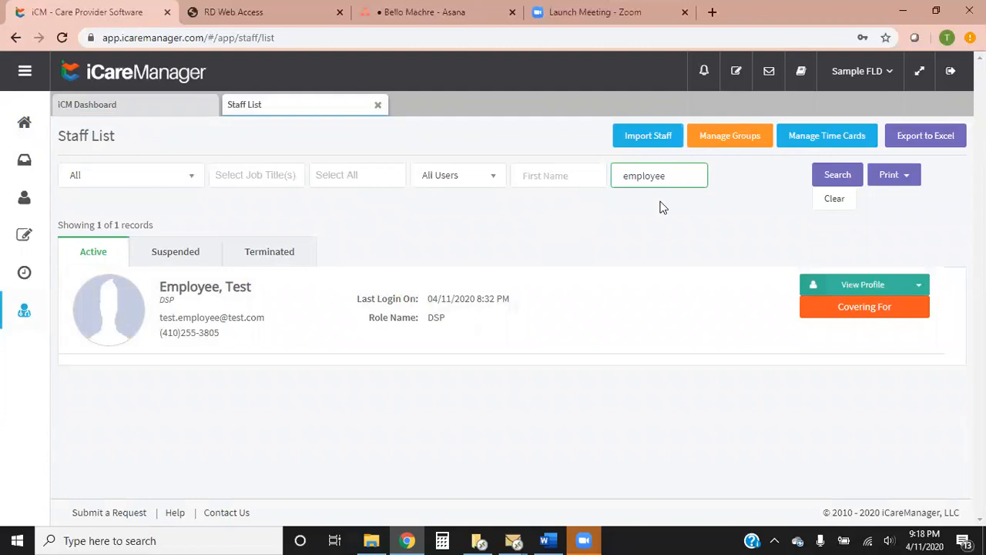
left_click(829, 137)
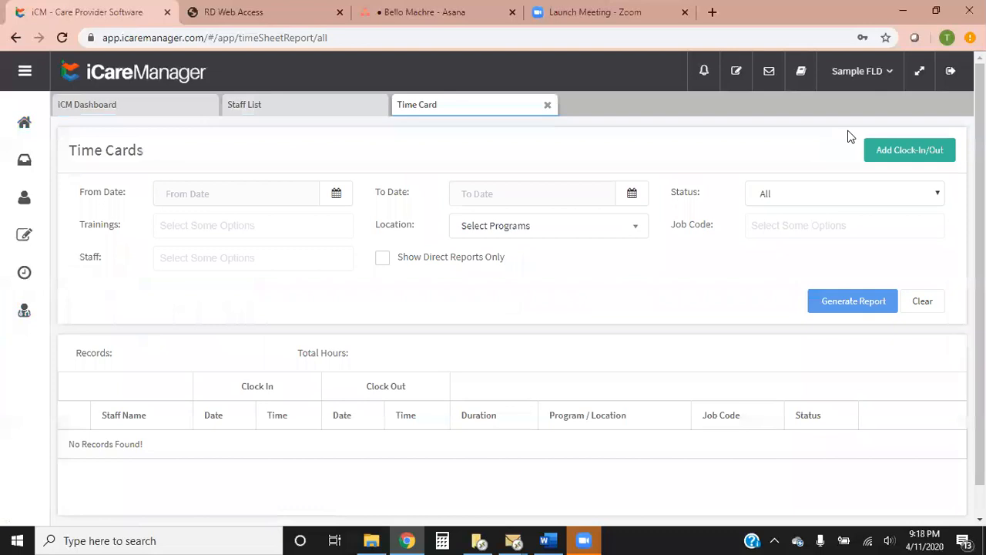
Set the time card report's date range from 04/05/2020 to 04/11/2020
left_click(337, 194)
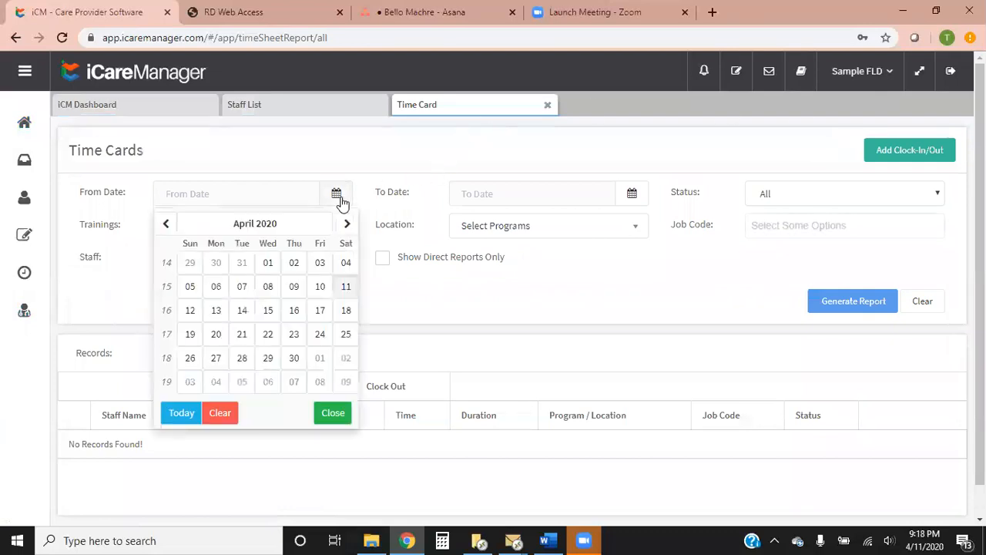
left_click(189, 287)
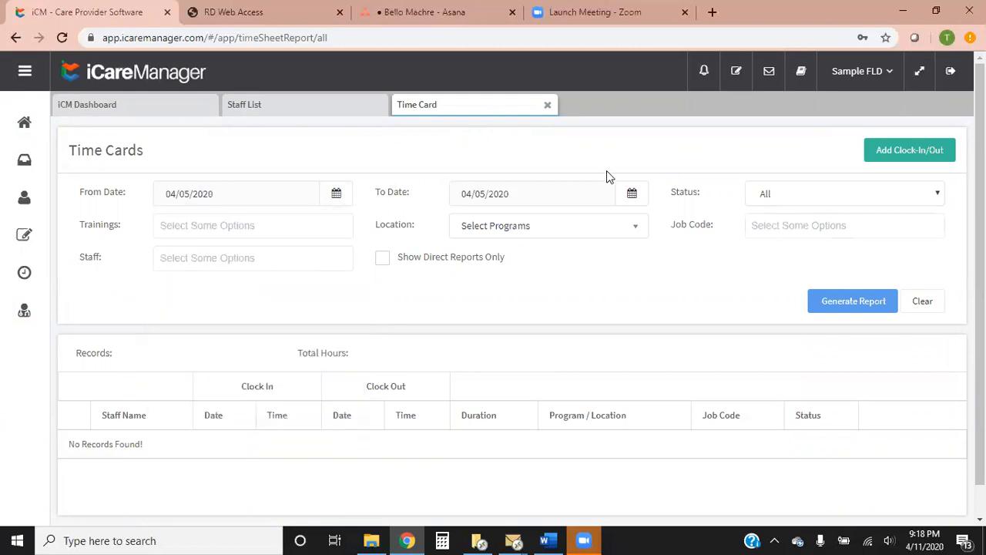
left_click(632, 194)
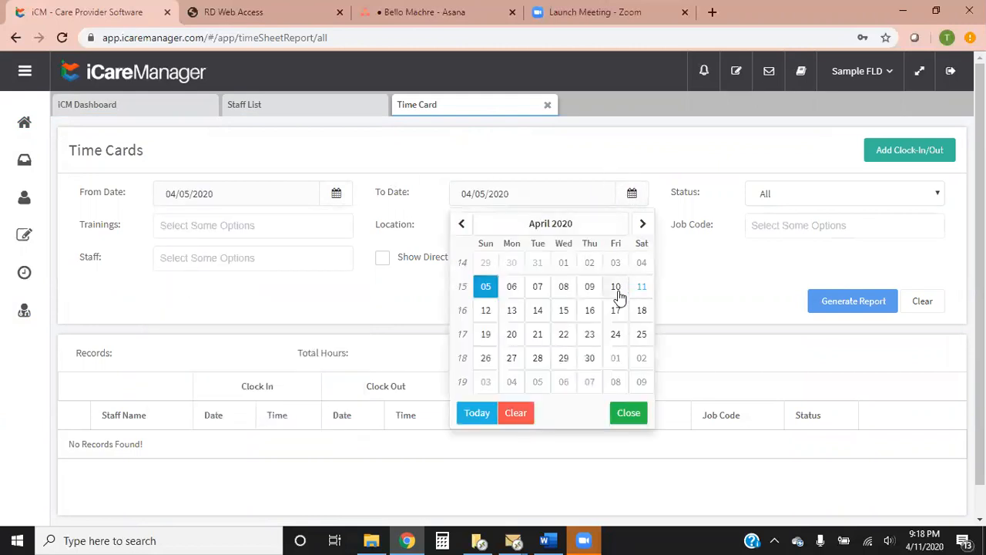
left_click(641, 289)
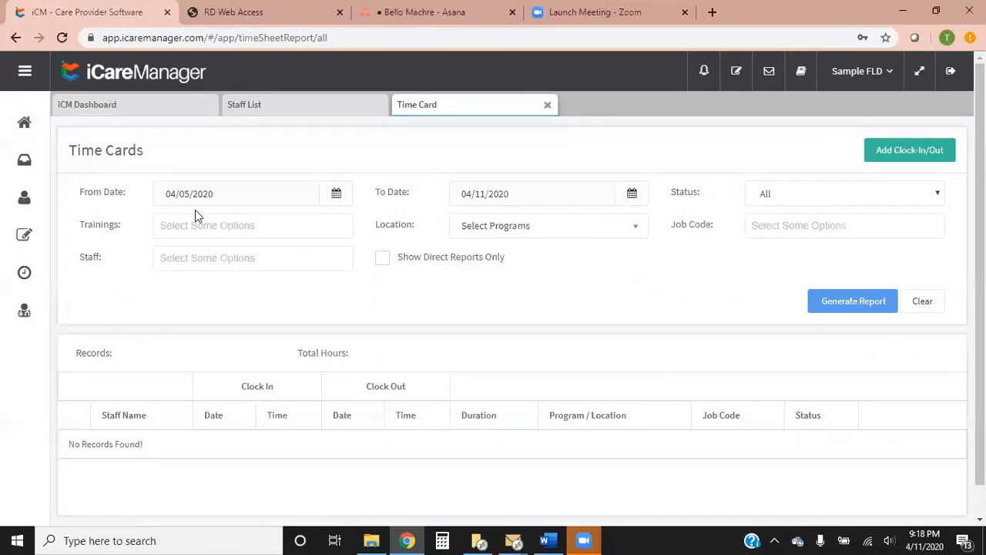
Look through the available staff and location filter options without choosing any
left_click(173, 259)
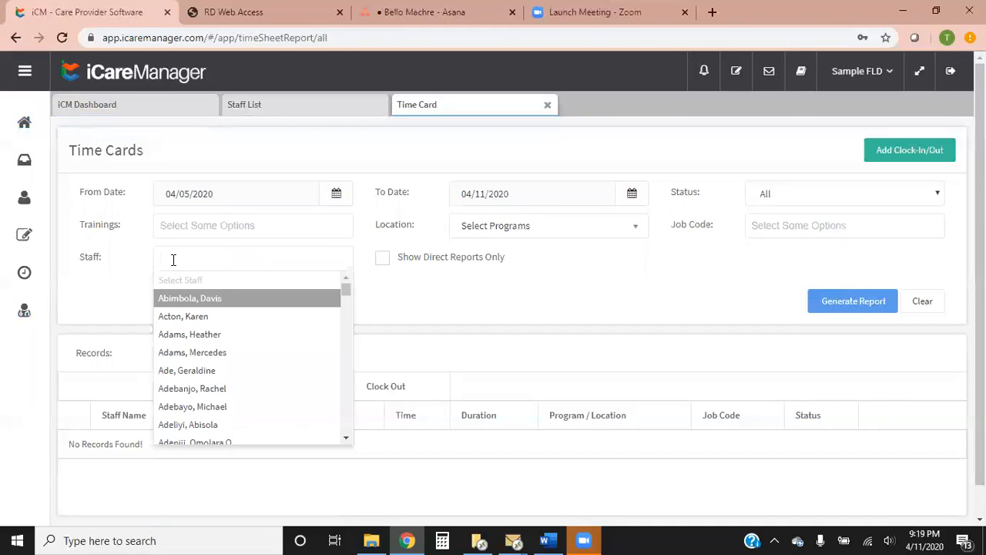
left_click(423, 295)
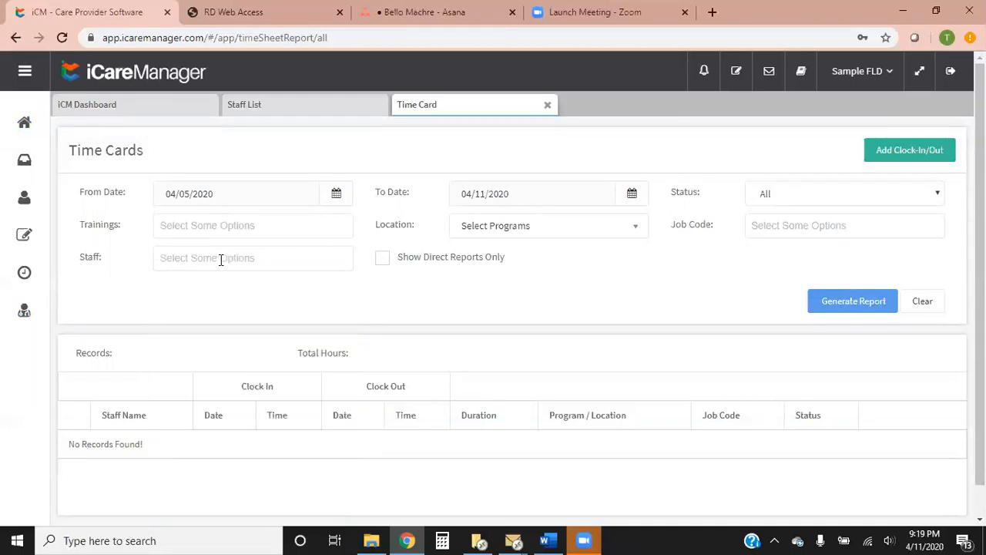
left_click(221, 260)
mouse_move(342, 289)
left_mouse_down()
mouse_move(343, 430)
mouse_move(346, 286)
left_mouse_up()
left_click(413, 289)
left_click(616, 236)
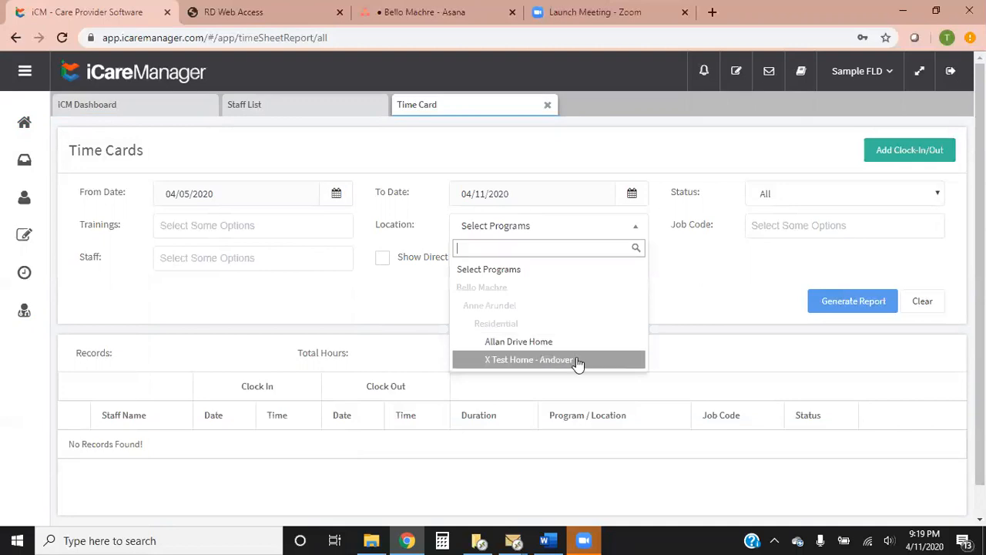
left_click(419, 312)
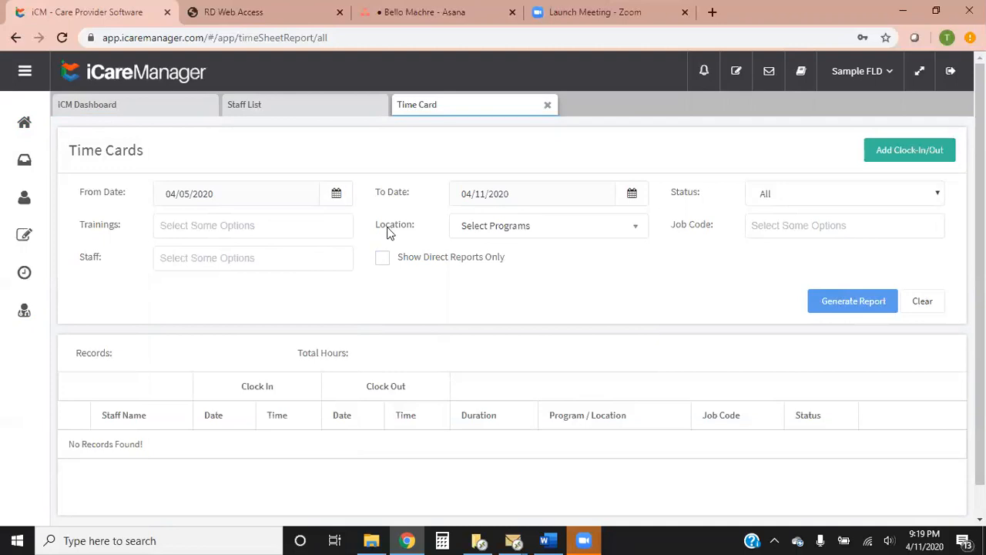
Limit the time card report to direct reports only
left_click(383, 262)
left_click(285, 259)
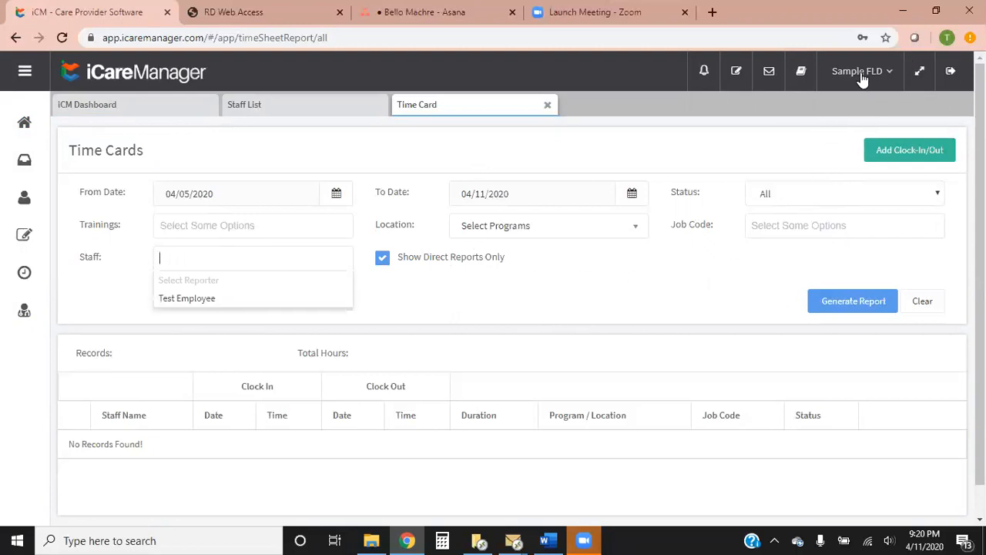
left_click(215, 307)
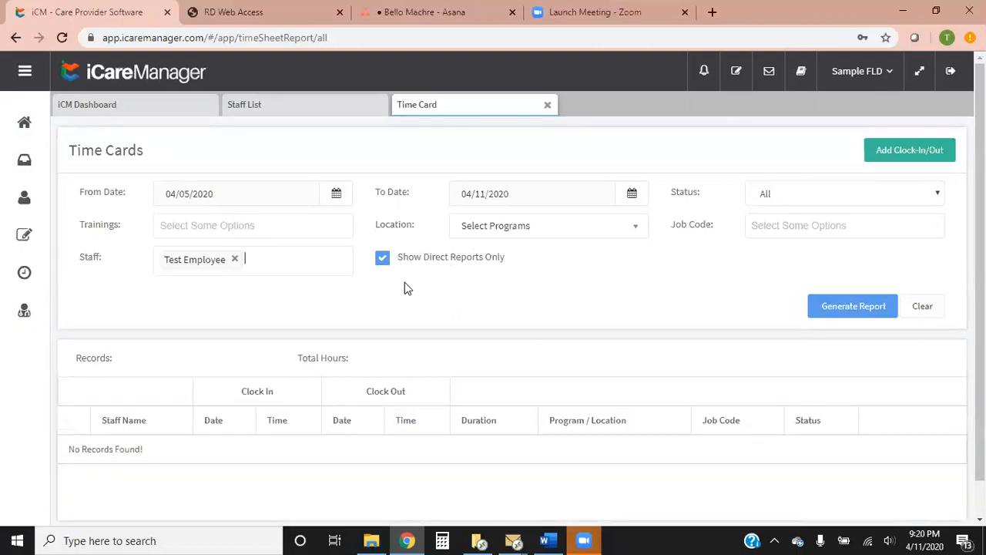
left_click(235, 260)
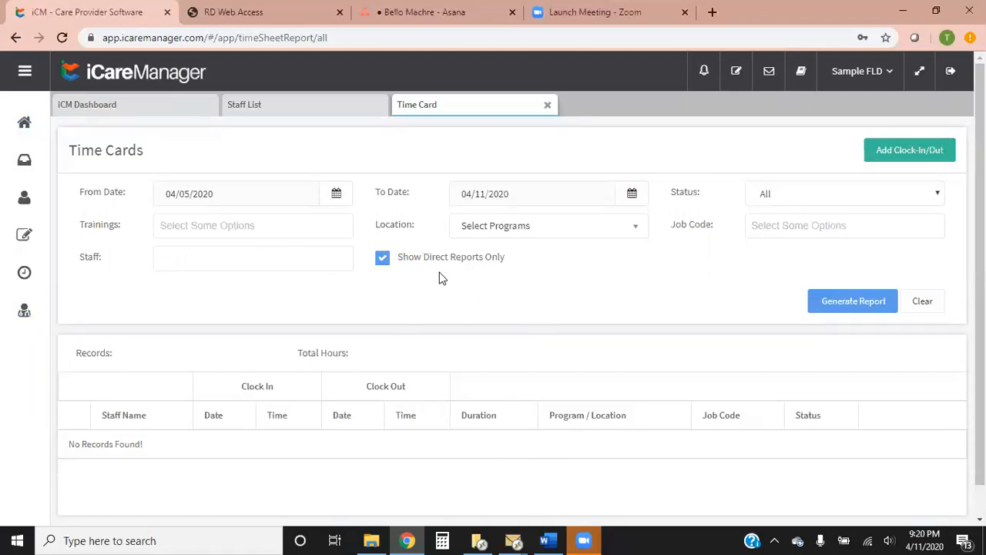
left_click(312, 264)
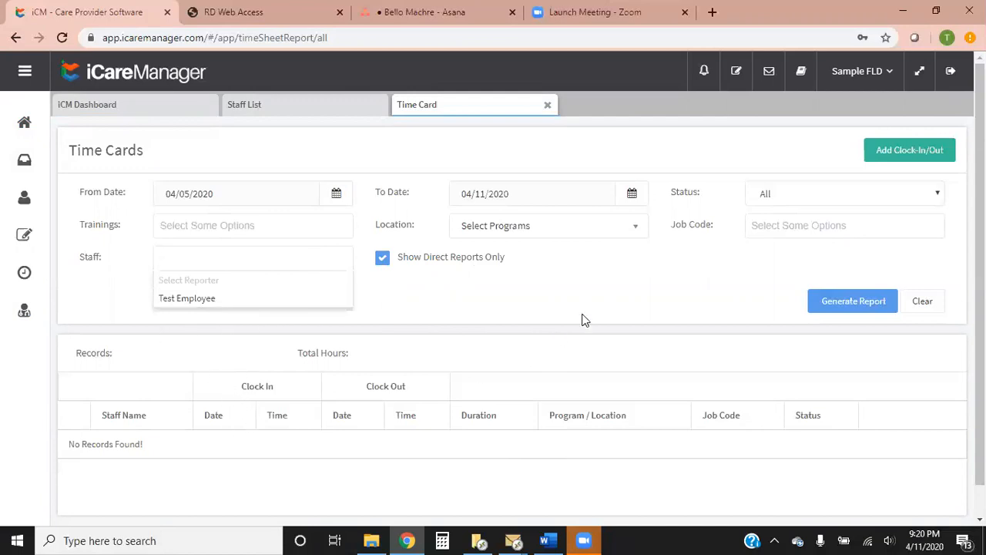
left_click(599, 290)
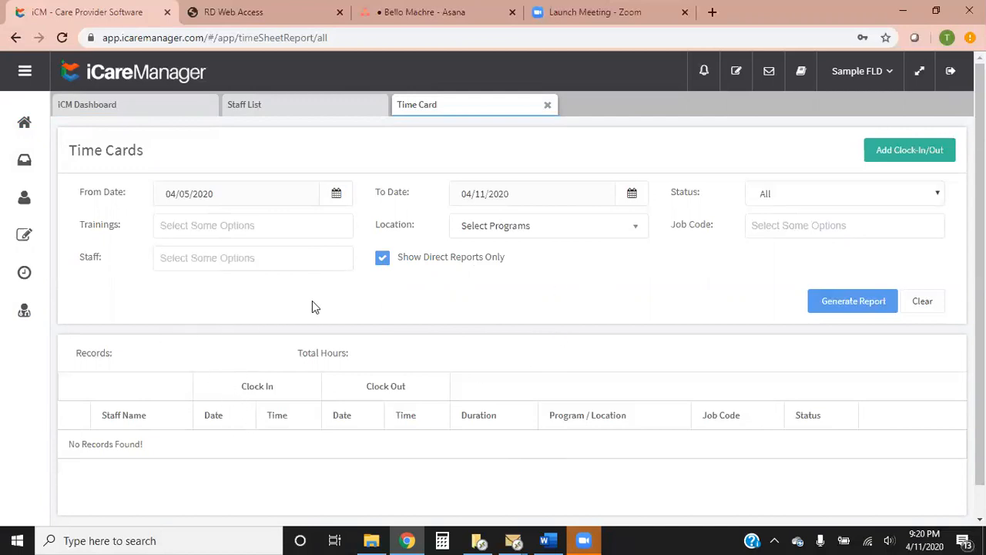
Generate the time card report and review the statuses of the listed records, down to the open 4-07-2020 Training entry
left_click(861, 308)
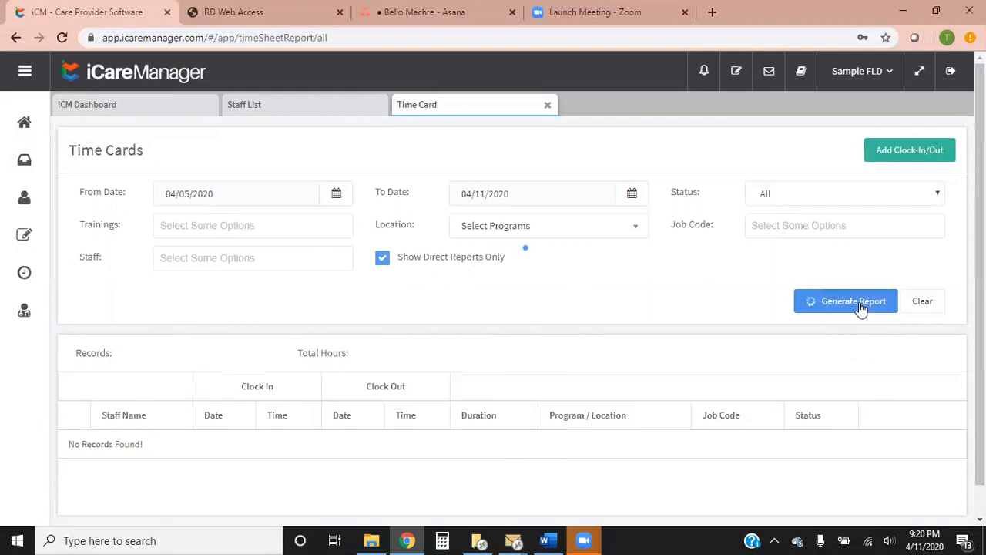
scroll(724, 393, "down", 3)
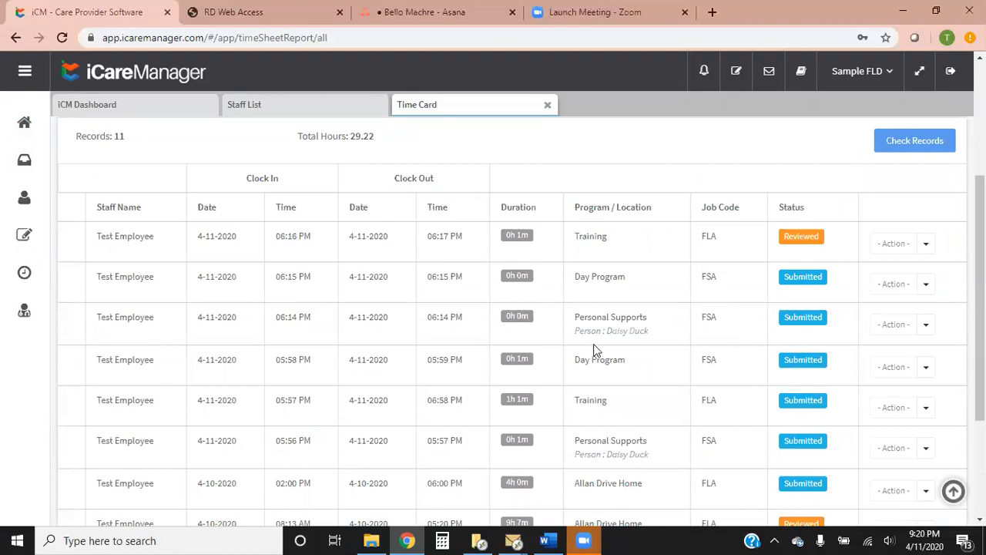
scroll(594, 339, "down", 3)
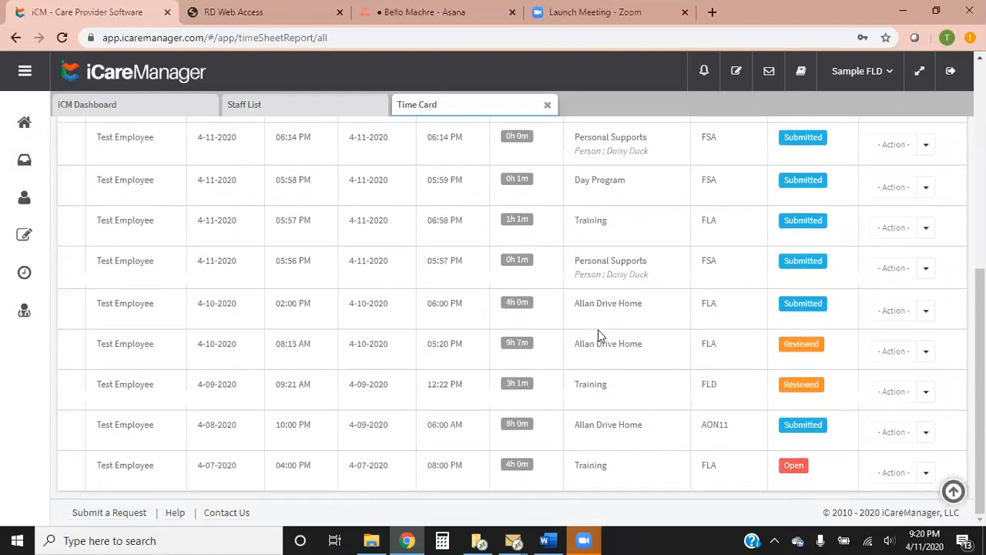
scroll(842, 346, "up", 2)
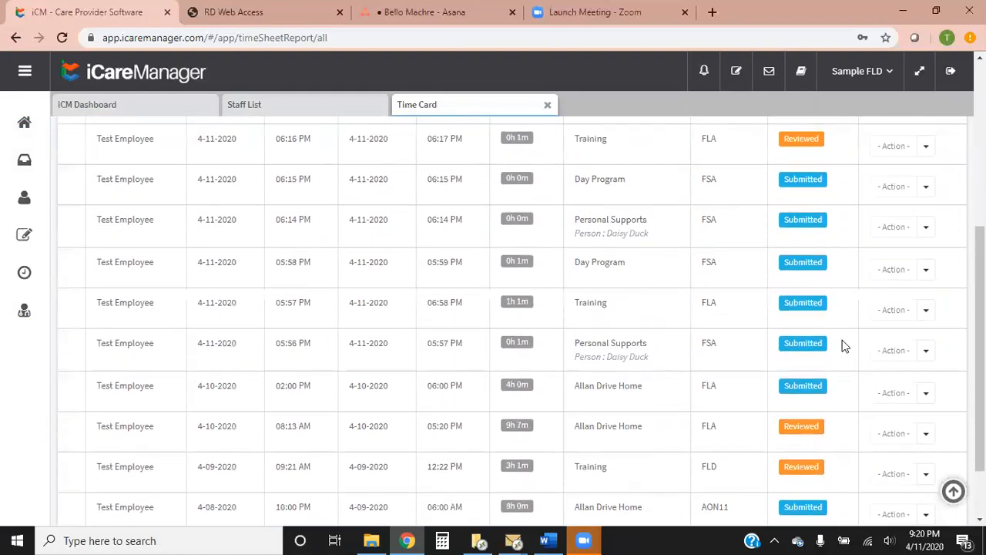
scroll(848, 339, "up", 1)
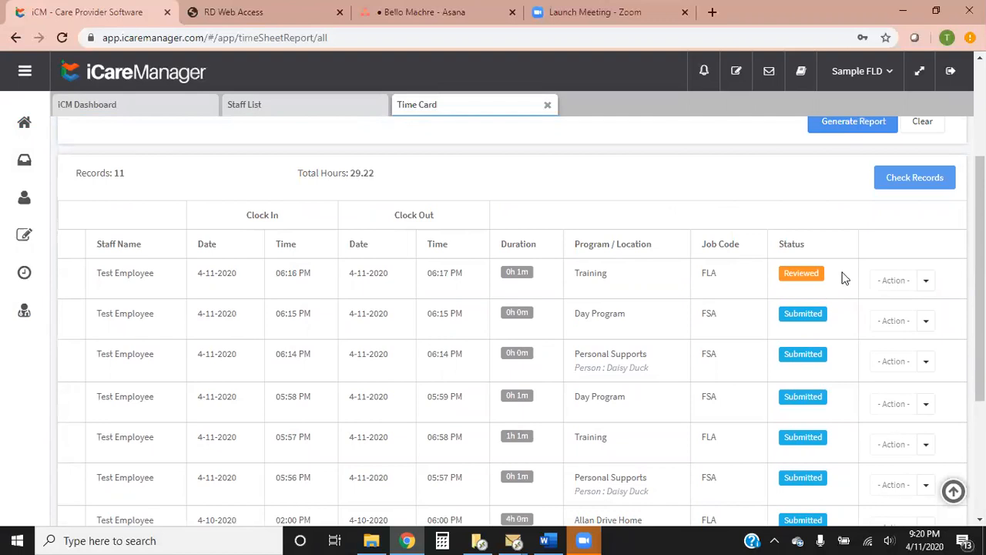
scroll(840, 373, "down", 3)
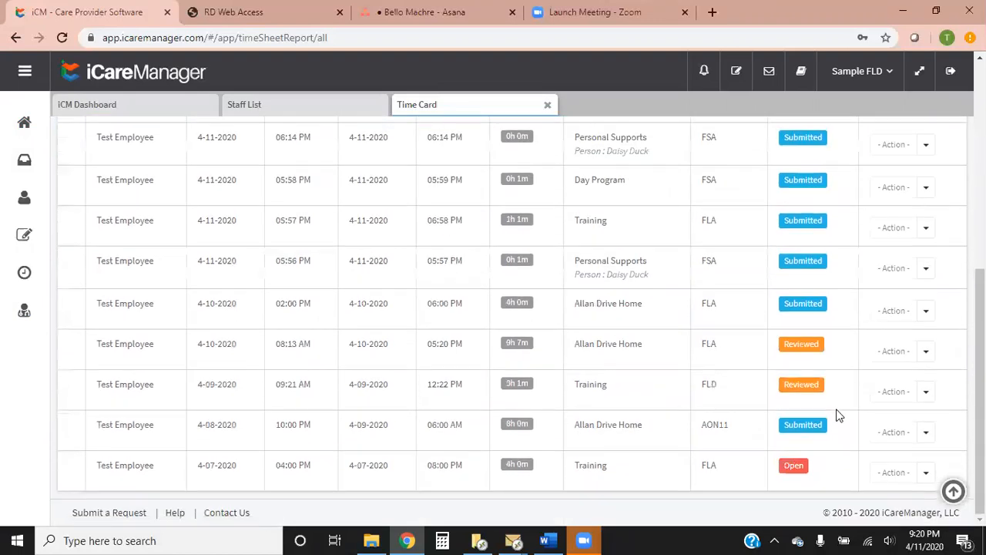
scroll(821, 366, "up", 3)
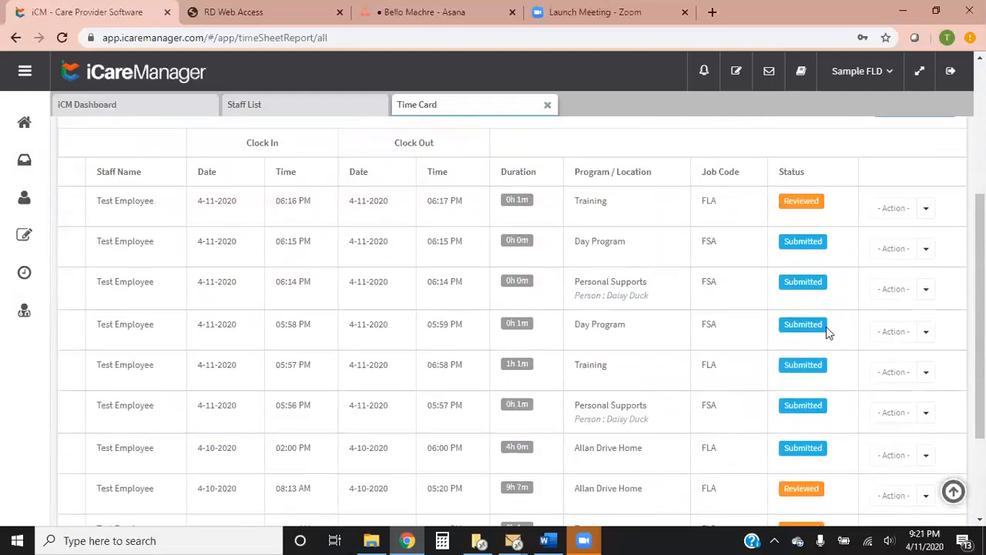
scroll(826, 309, "down", 2)
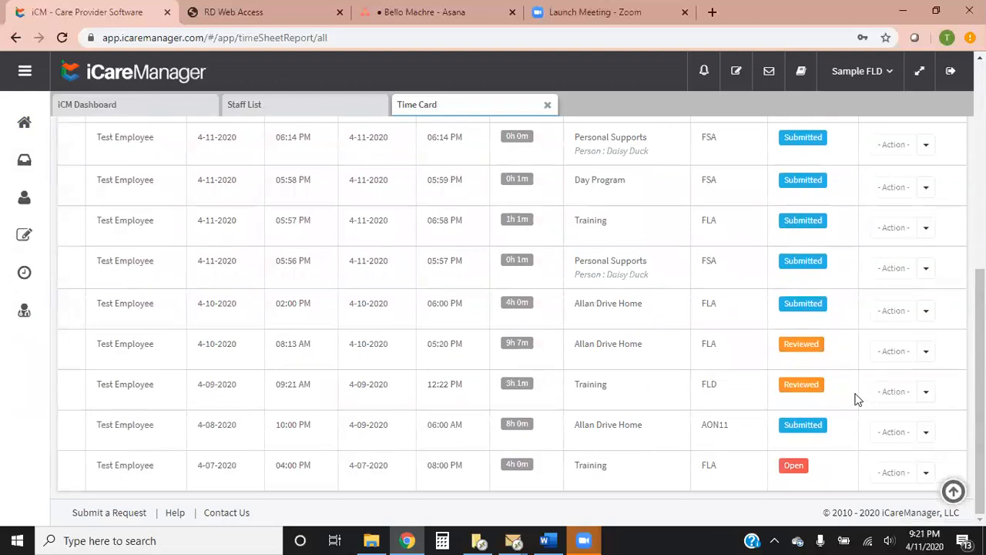
scroll(839, 389, "up", 3)
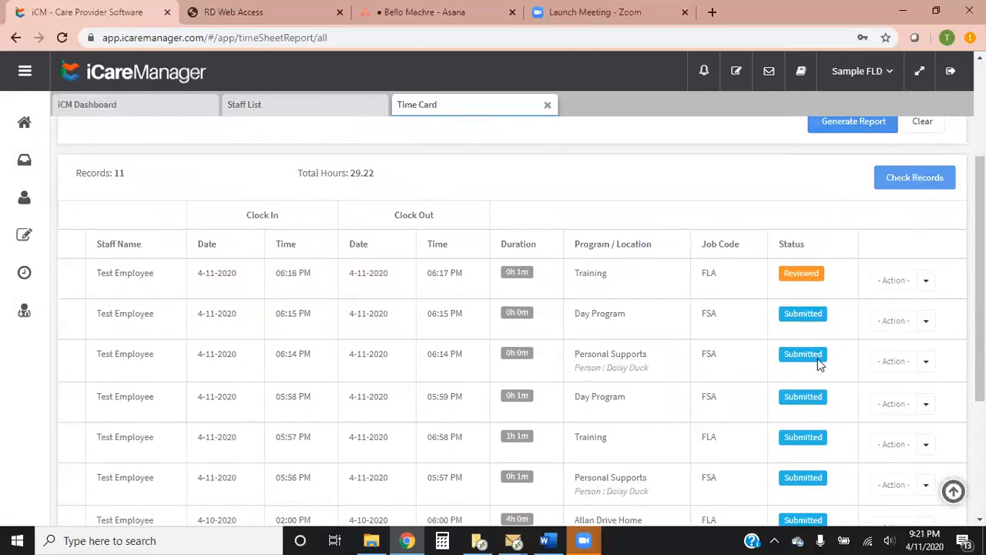
scroll(833, 420, "down", 1)
scroll(832, 420, "down", 3)
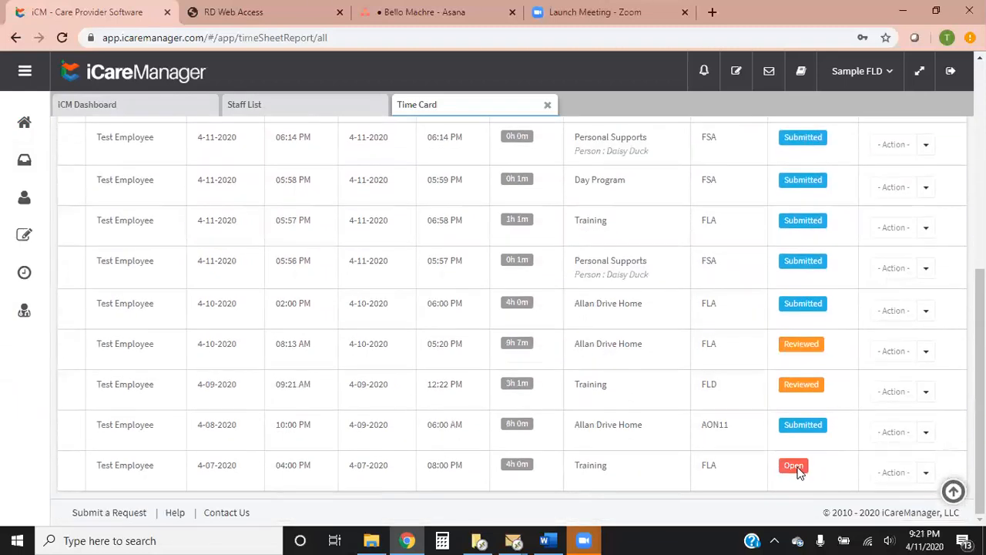
left_click_drag(96, 466, 826, 471)
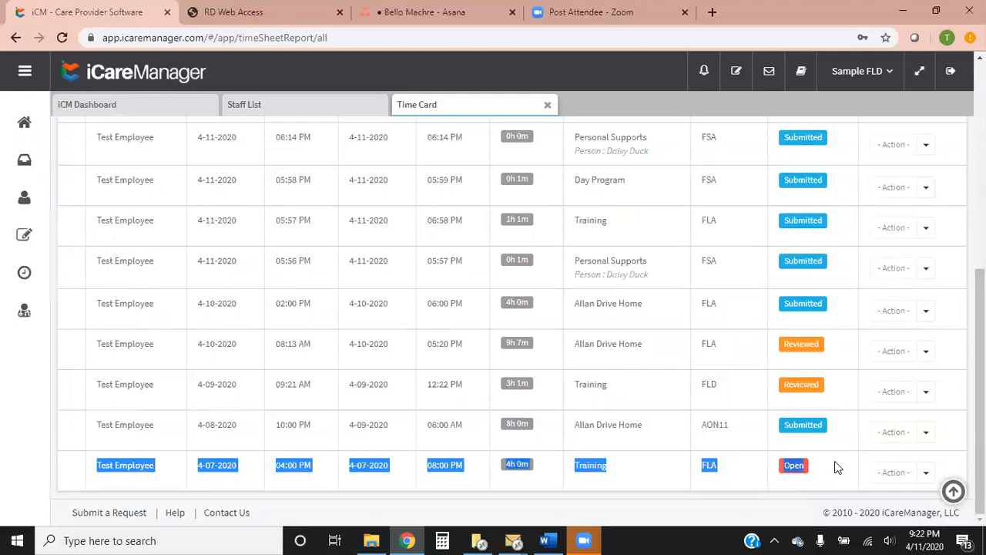
Filter the time cards by Open status and regenerate the report
scroll(859, 439, "up", 2)
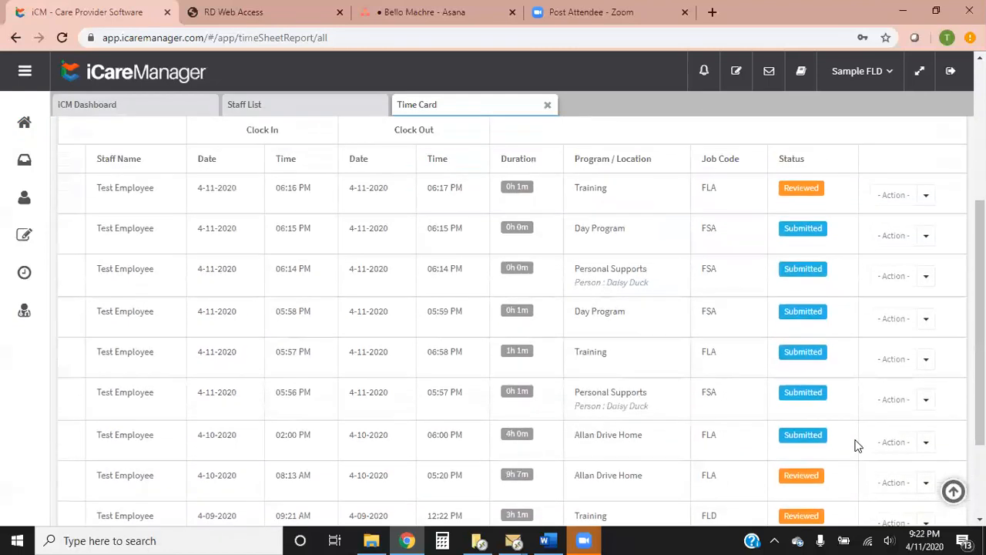
scroll(857, 446, "up", 2)
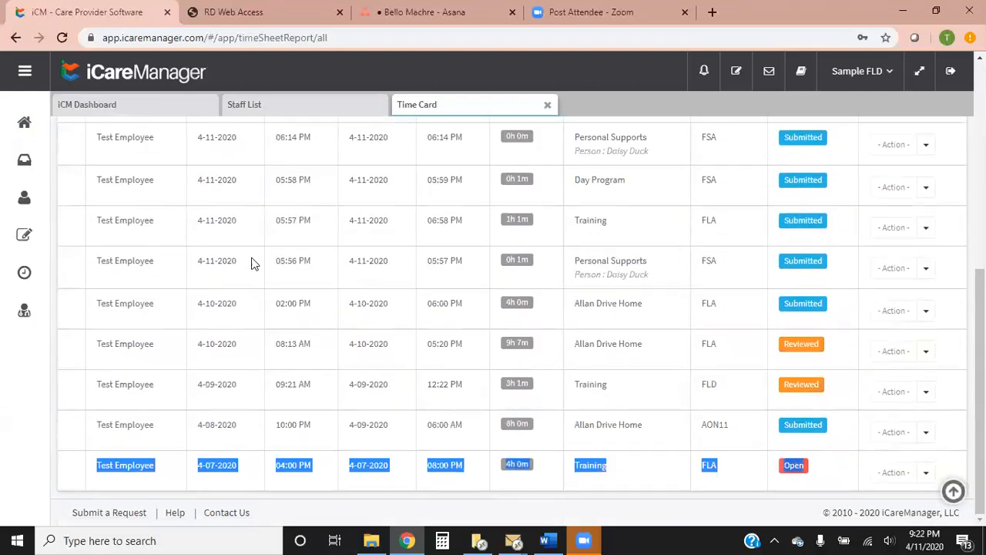
scroll(815, 302, "up", 5)
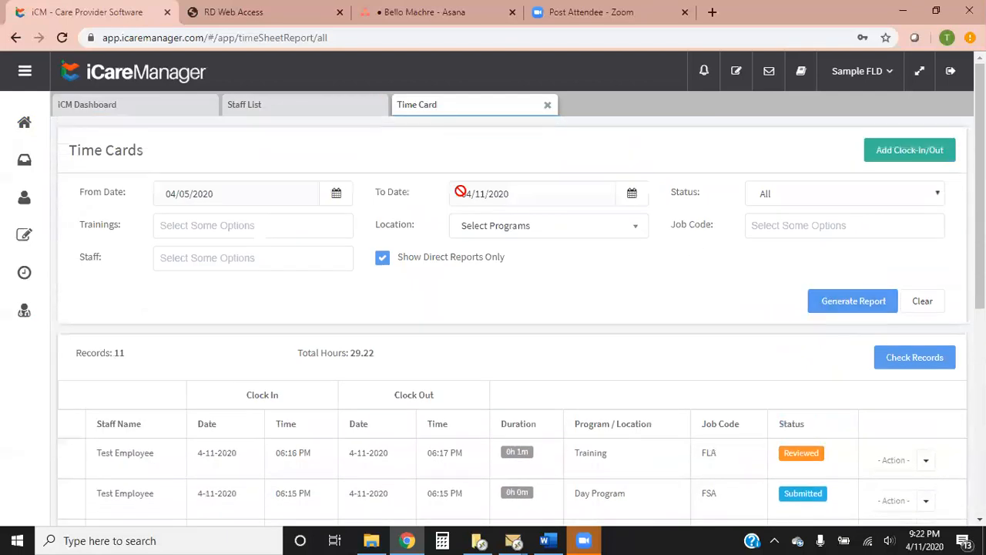
left_click(823, 200)
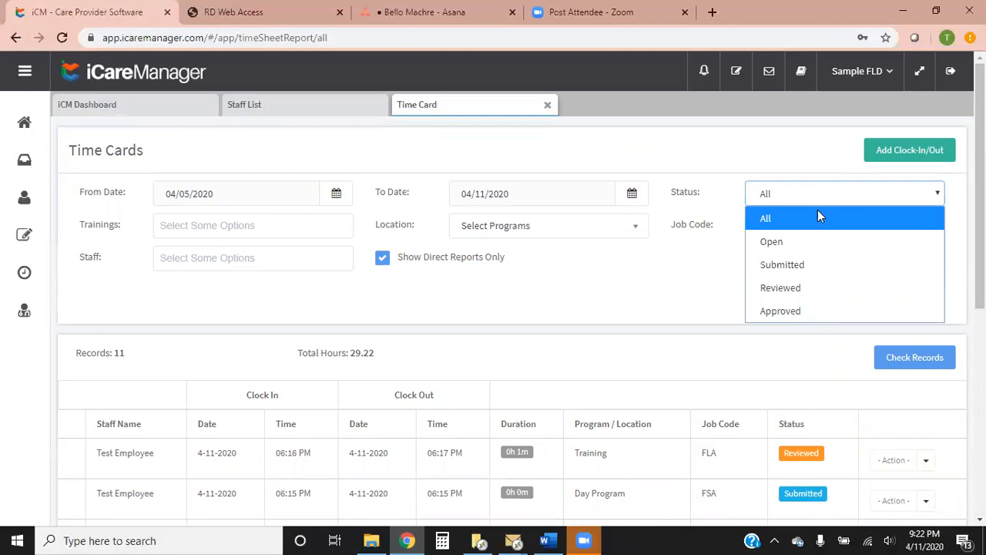
left_click(788, 244)
left_click(854, 297)
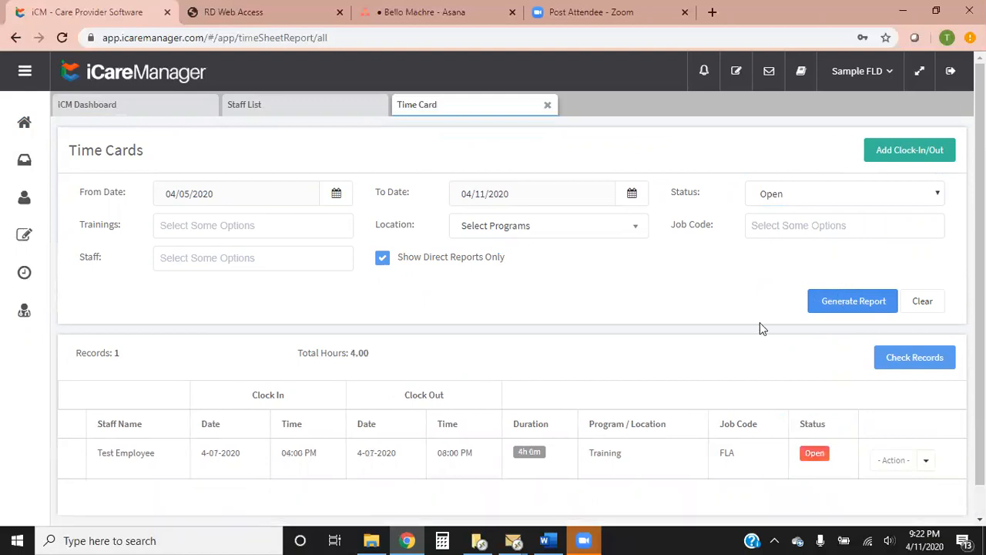
Submit the open 4-07-2020 Training time card
scroll(779, 340, "down", 1)
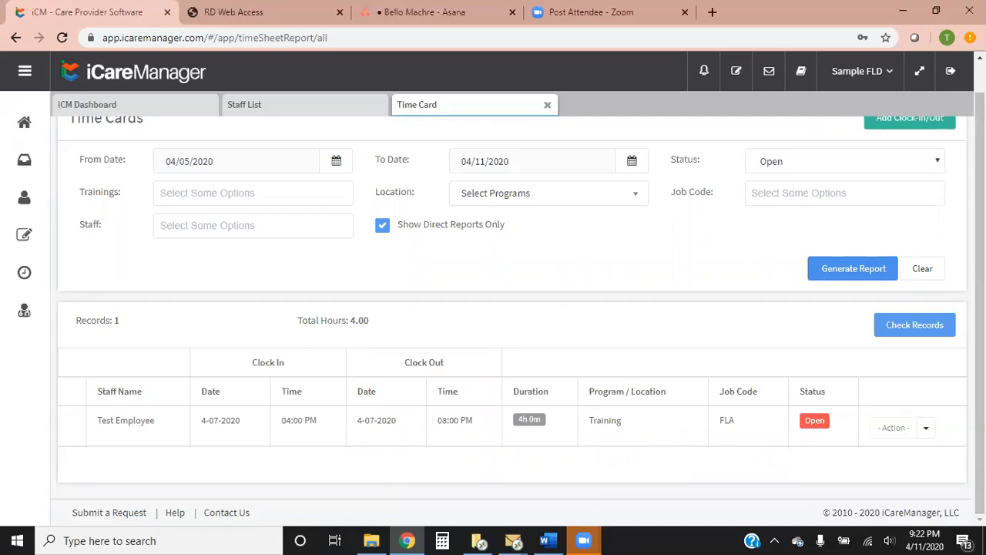
left_click(927, 432)
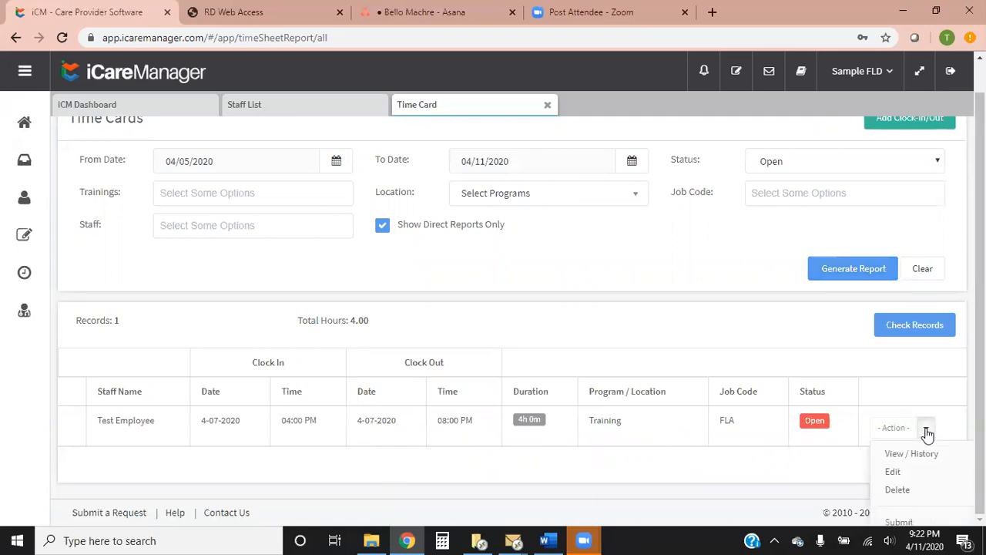
left_click(941, 521)
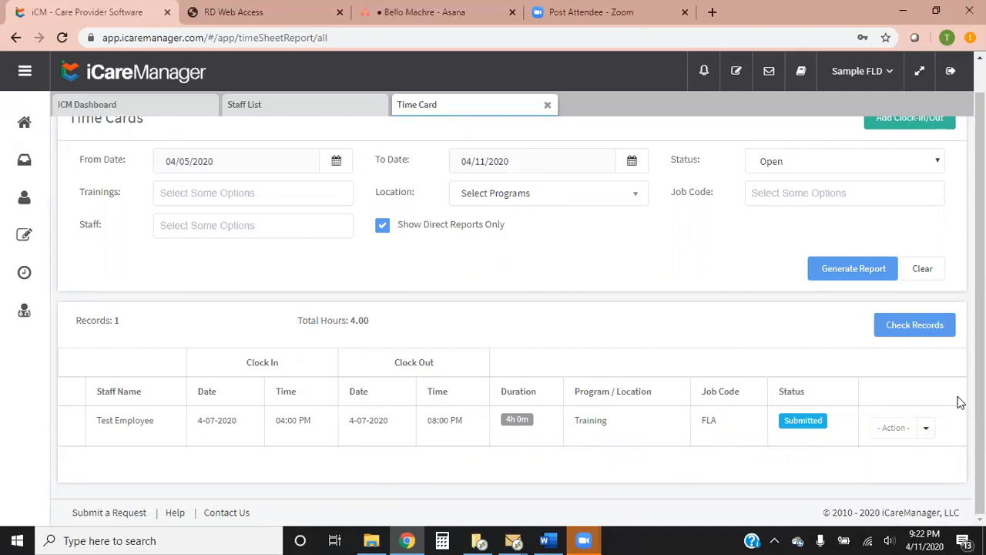
Filter the time cards by Submitted status, regenerate the report and look through the listed records
left_click(915, 170)
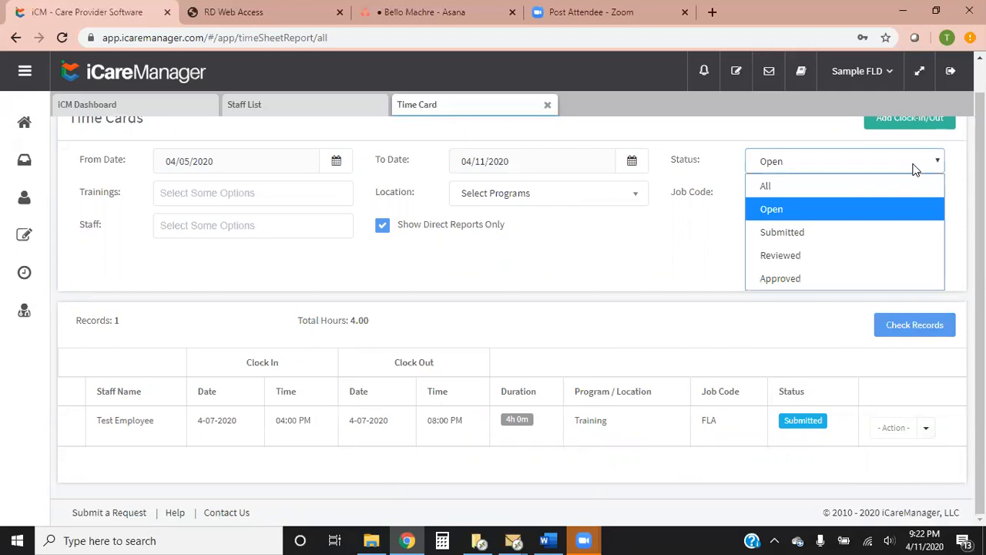
left_click(810, 237)
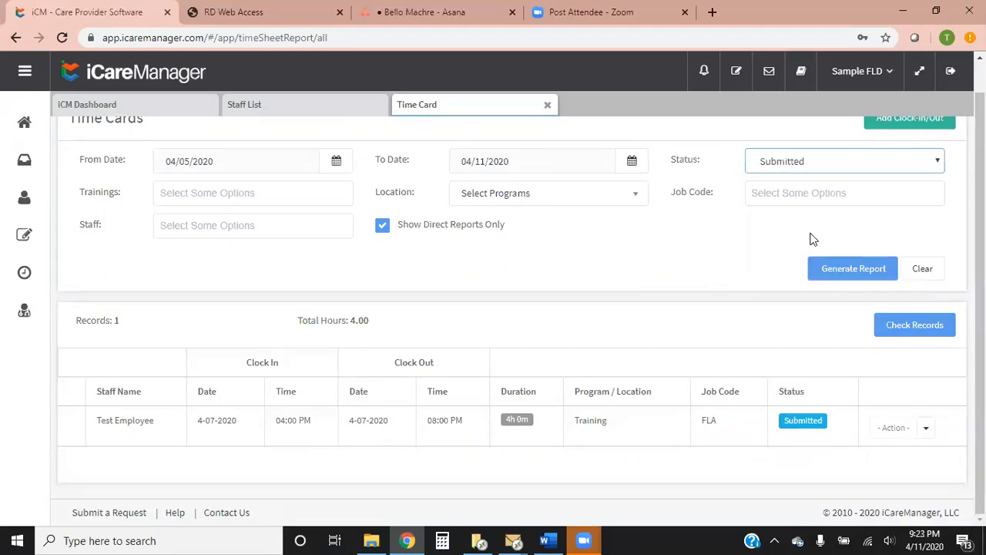
left_click(865, 274)
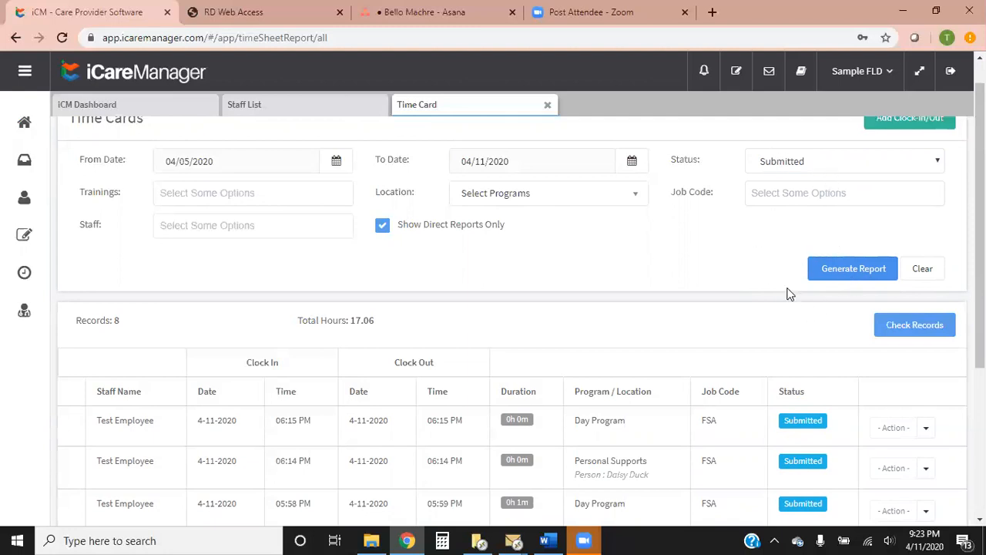
scroll(798, 293, "down", 3)
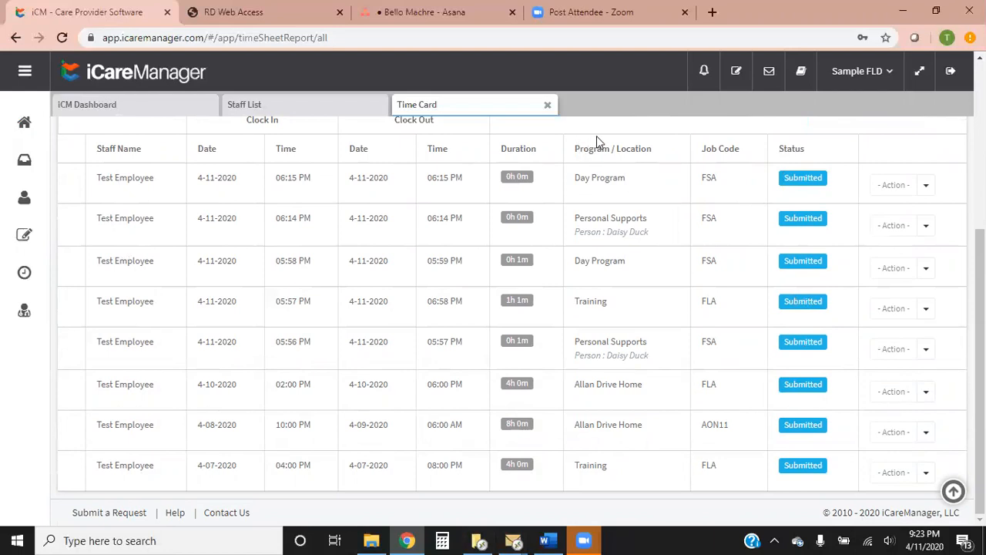
View the details and history log of the 4-11-2020 06:15 PM Day Program time card, and close them
left_click(927, 186)
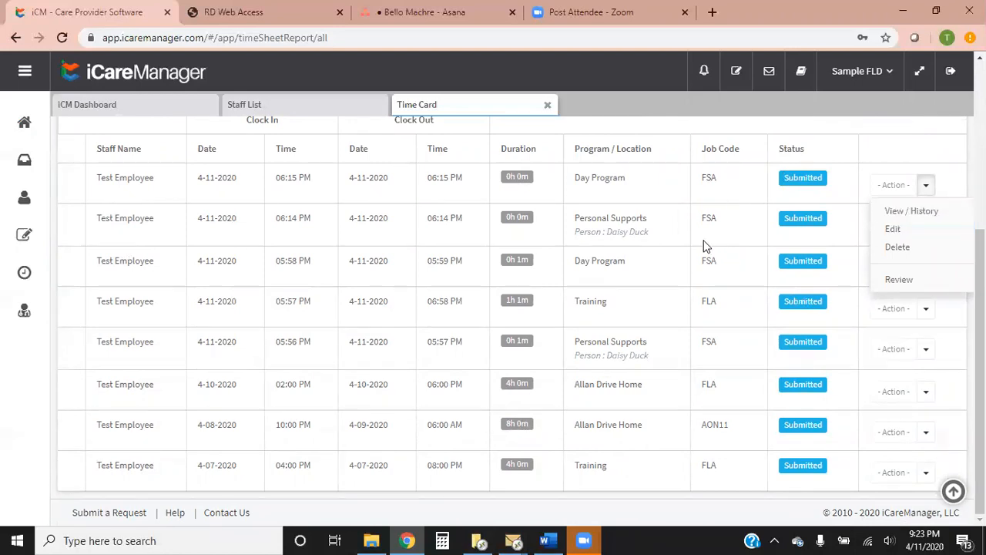
left_click(912, 211)
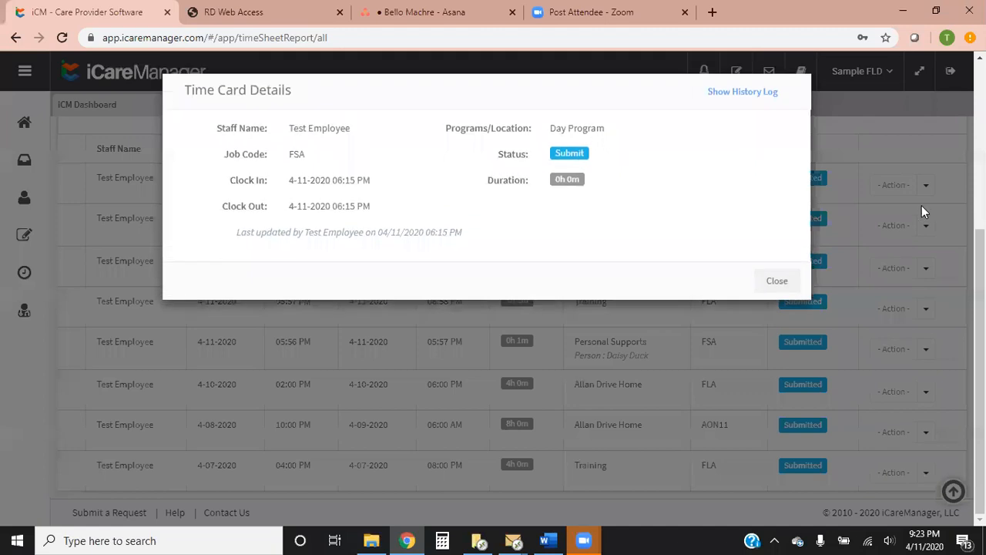
left_click(761, 104)
left_click(783, 328)
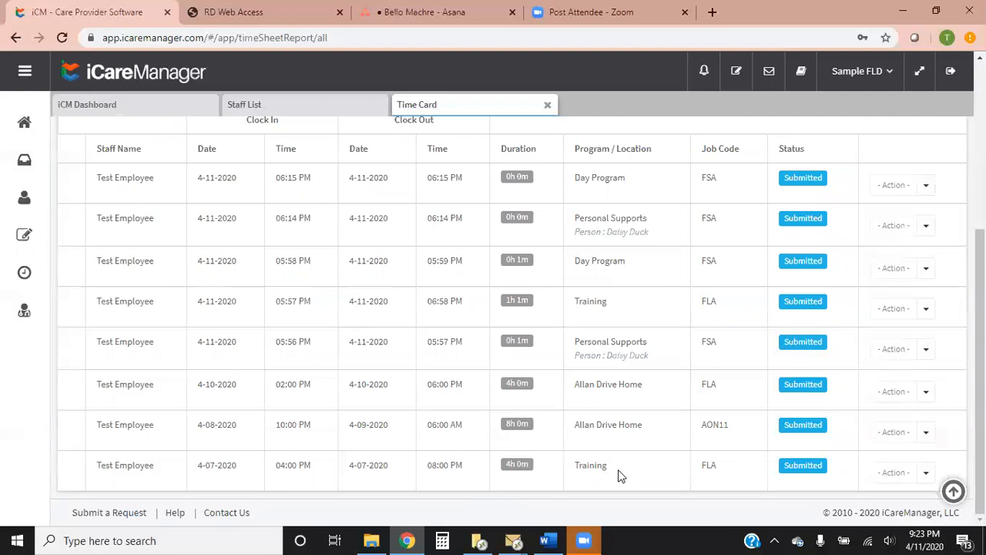
Check the details and history log of the 4-07-2020 Training time card, and close them
left_click(923, 473)
left_click(906, 498)
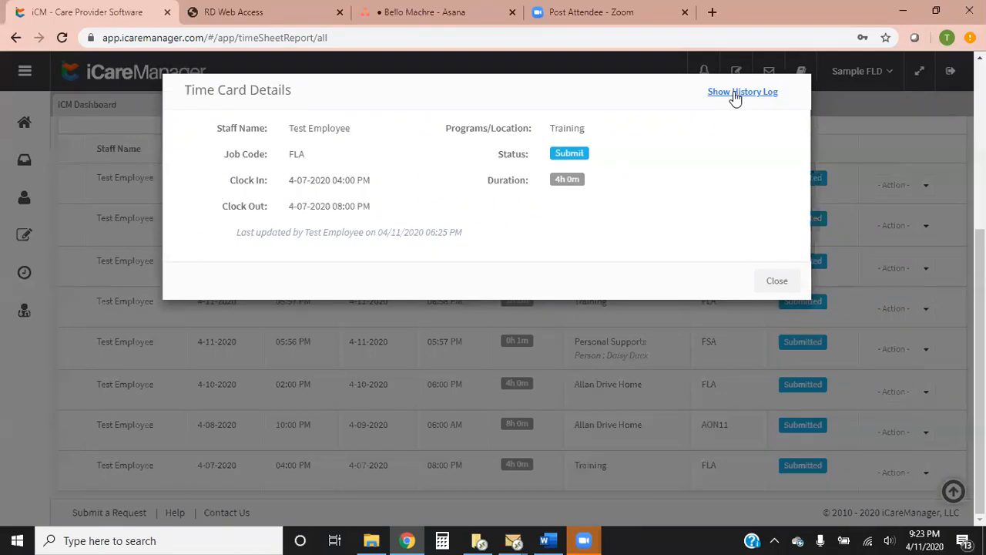
left_click(736, 94)
left_click(785, 315)
View the details of the overnight 4-08-2020 Allan Drive Home time card and close them
left_click(923, 432)
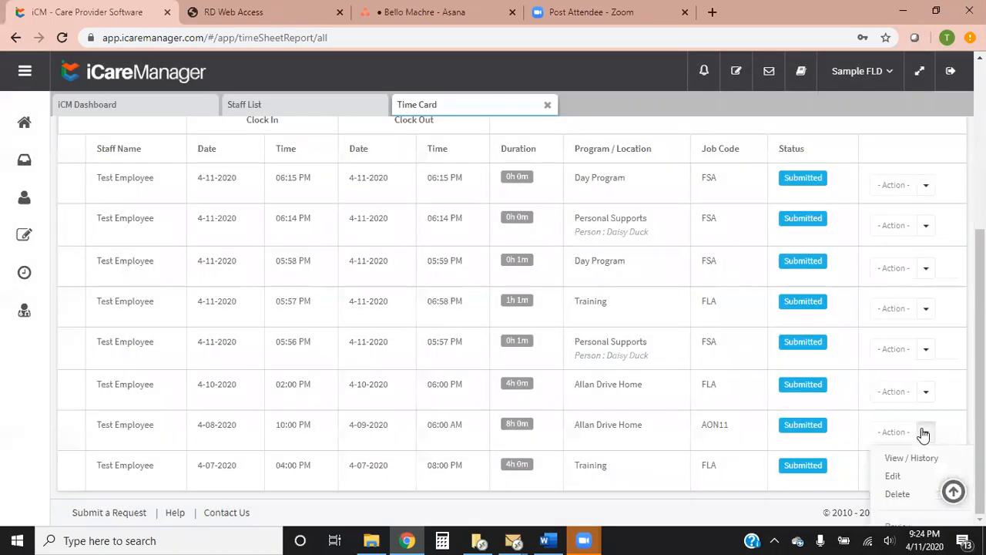
left_click(925, 460)
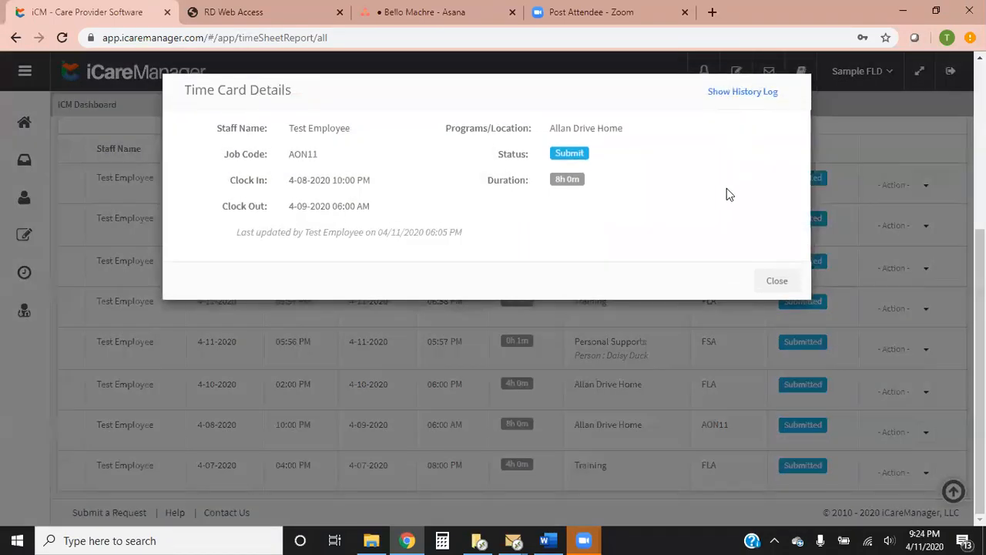
left_click(780, 328)
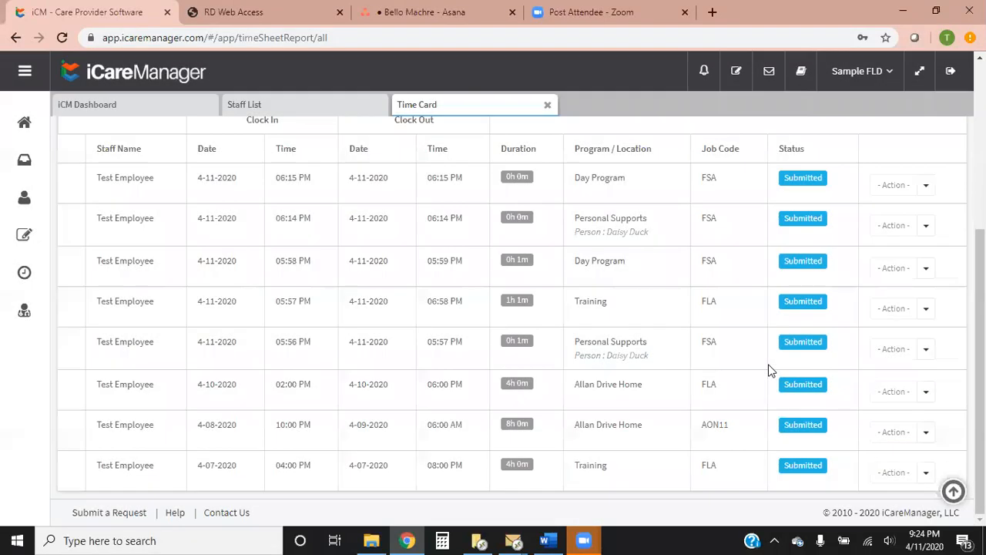
Examine the 4-10-2020 Allan Drive Home time card's history log, checking who last updated each version, and close it
left_click(926, 392)
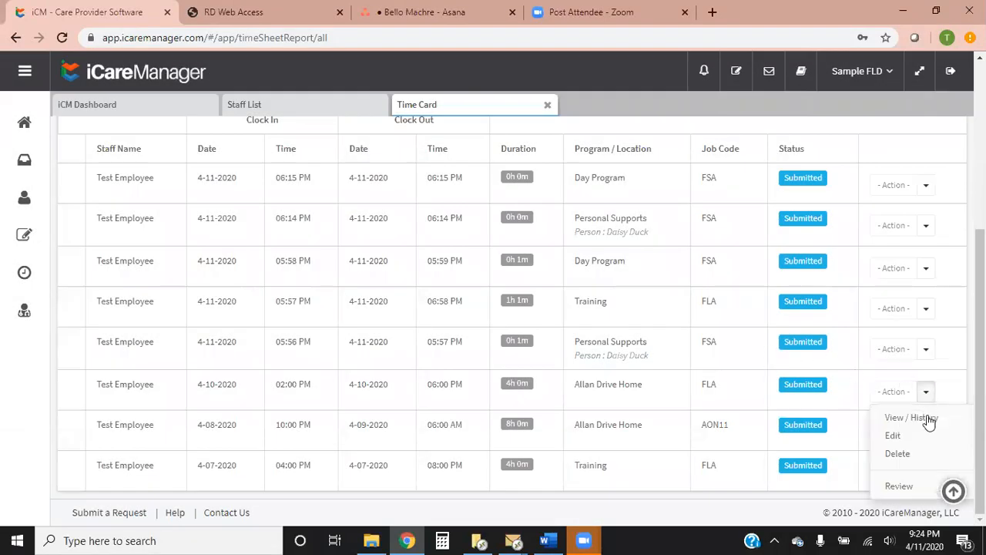
left_click(914, 417)
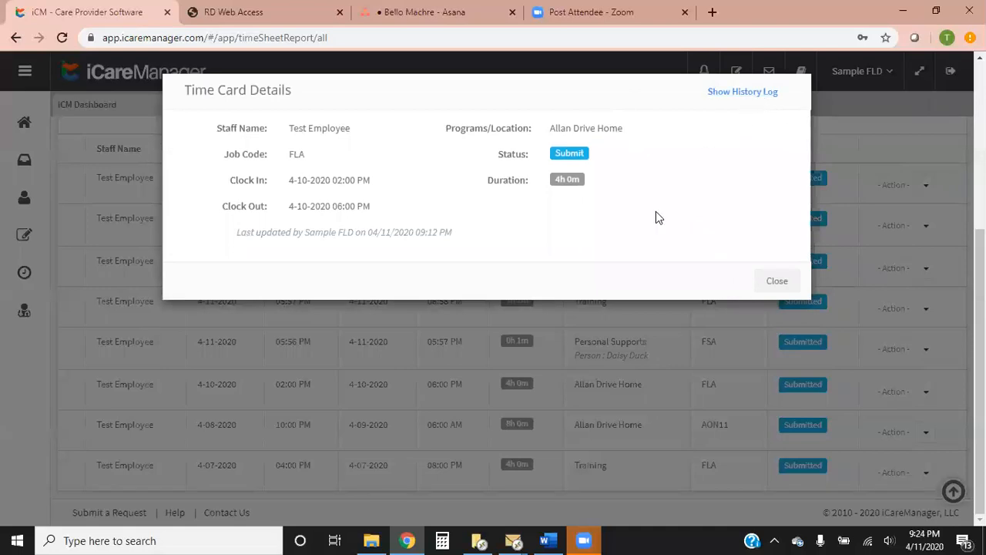
left_click(744, 93)
left_click(745, 93)
left_click(744, 93)
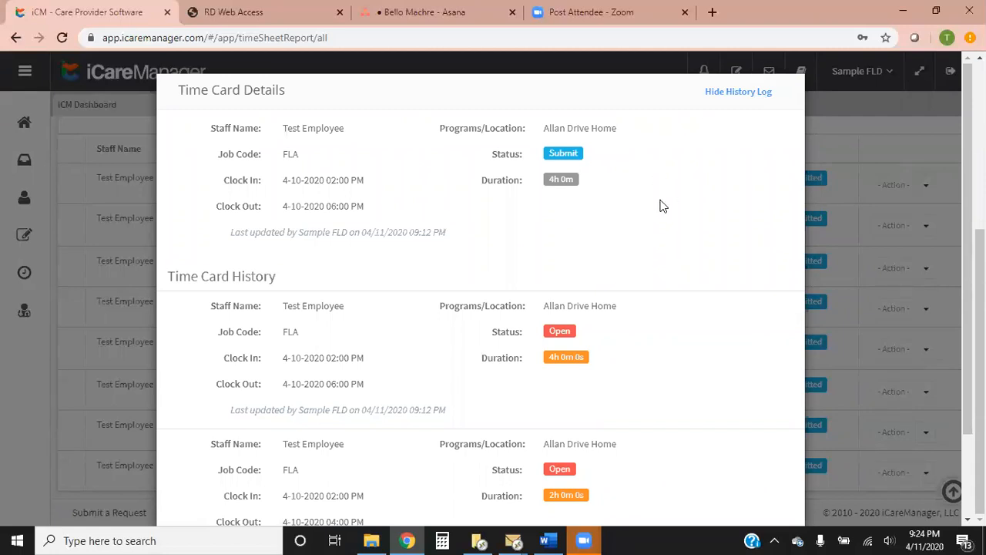
scroll(680, 264, "down", 2)
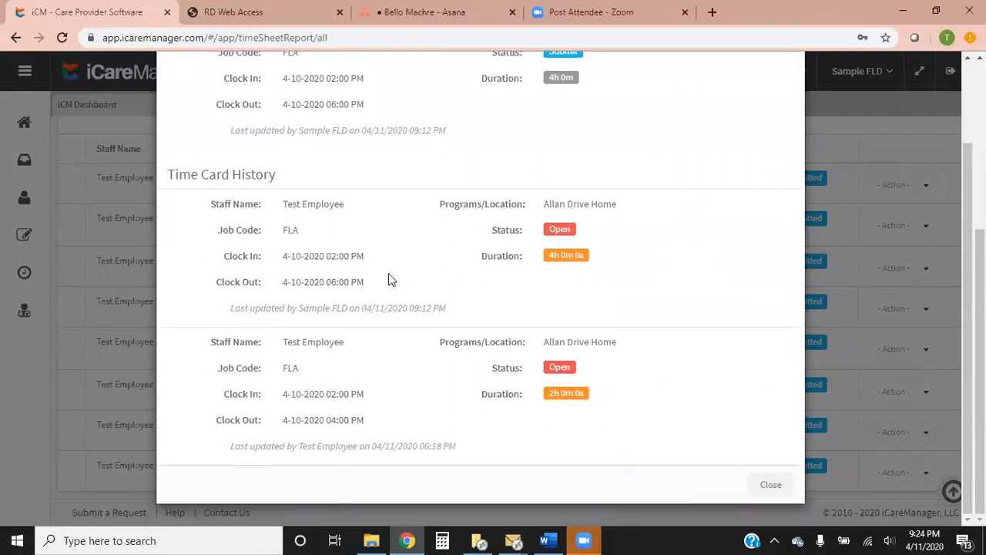
left_click_drag(229, 448, 462, 457)
left_click_drag(230, 308, 458, 311)
left_click_drag(230, 135, 486, 141)
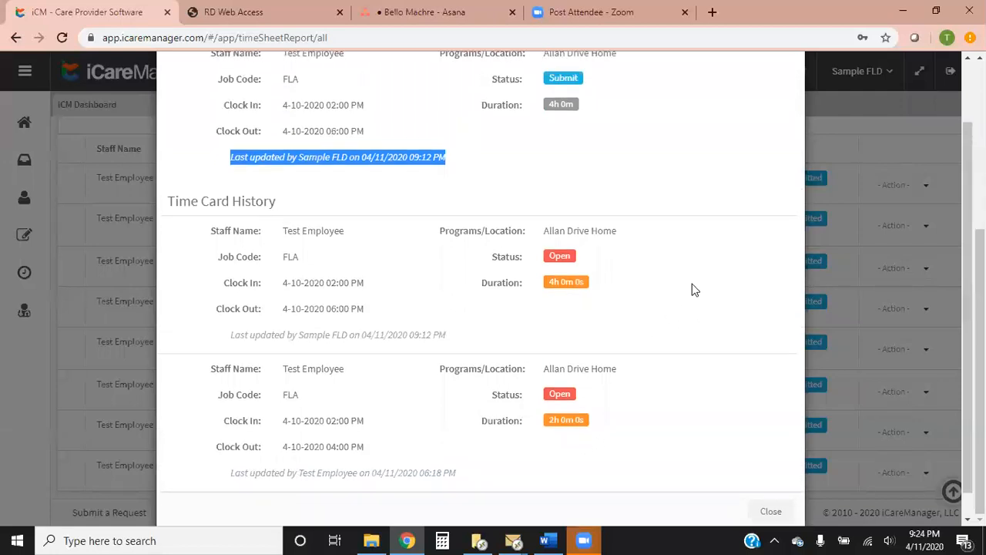
scroll(689, 289, "up", 3)
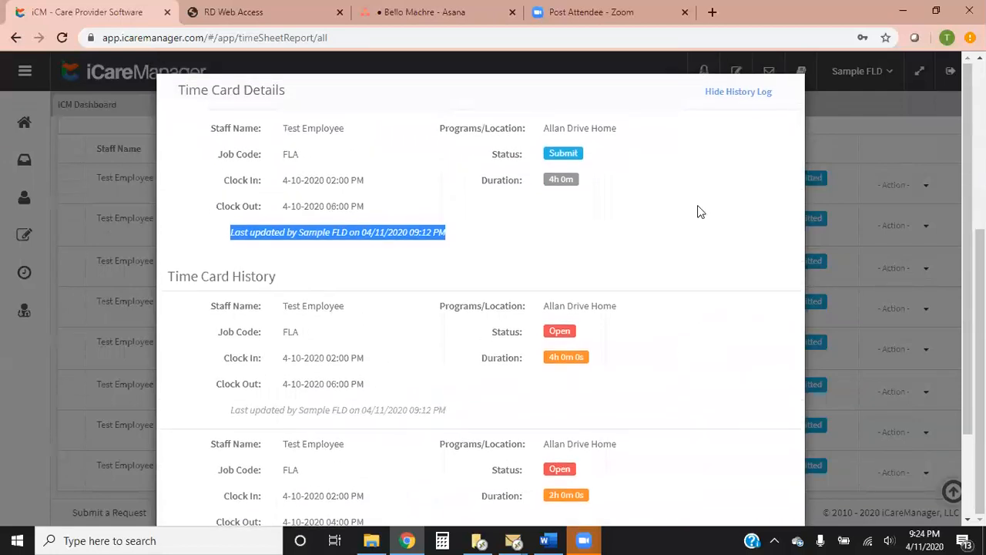
left_click(864, 101)
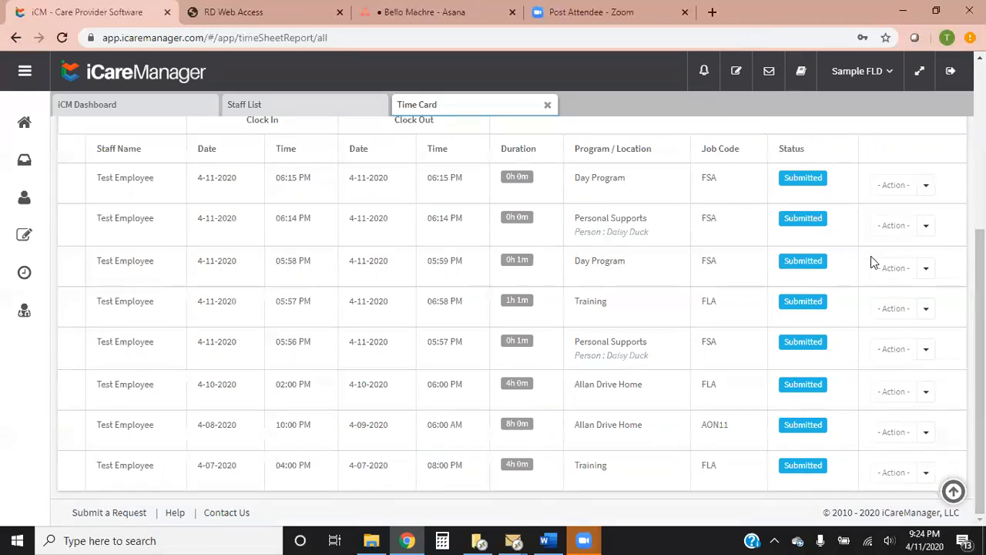
Mark the five 4-11-2020 time cards and the 4-10-2020 Allan Drive Home time card as reviewed
scroll(890, 266, "up", 2)
scroll(890, 266, "up", 1)
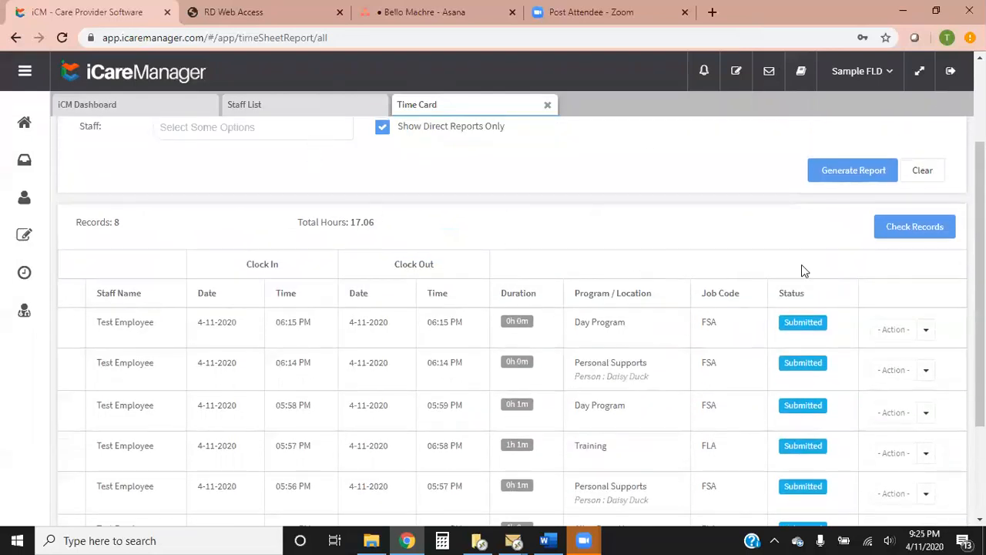
scroll(808, 260, "down", 2)
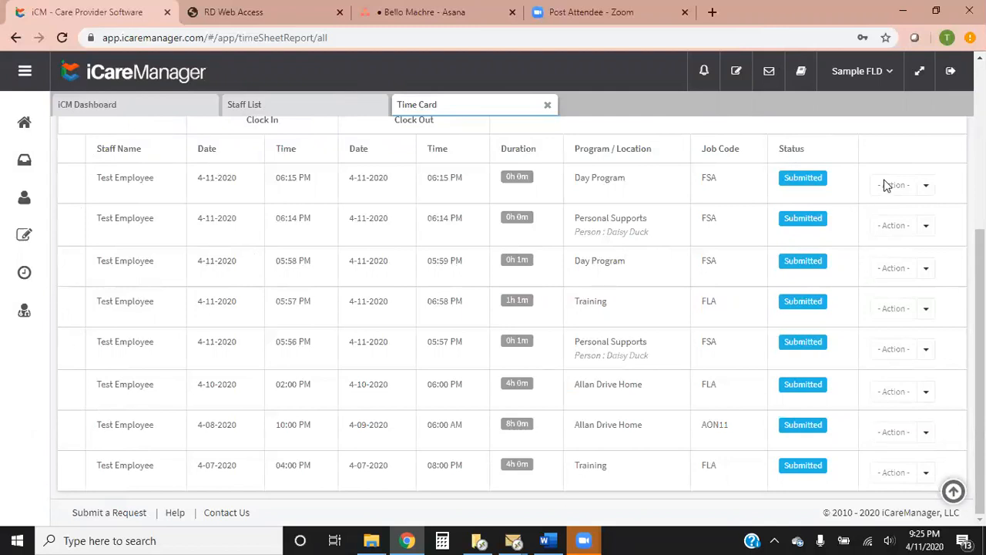
left_click(927, 188)
left_click(902, 280)
left_click(926, 225)
left_click(916, 320)
left_click(927, 270)
left_click(901, 361)
left_click(926, 308)
left_click(901, 400)
left_click(926, 349)
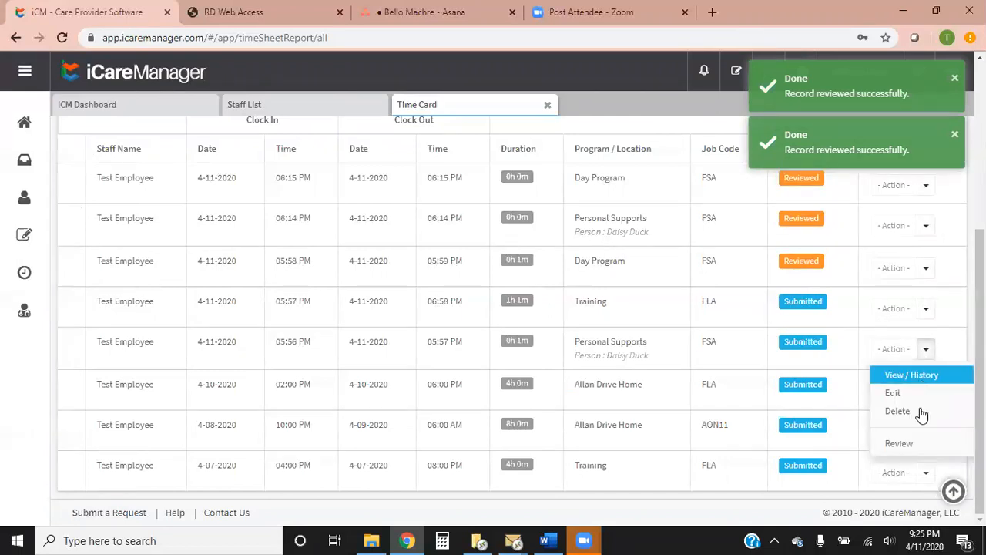
left_click(916, 442)
left_click(926, 392)
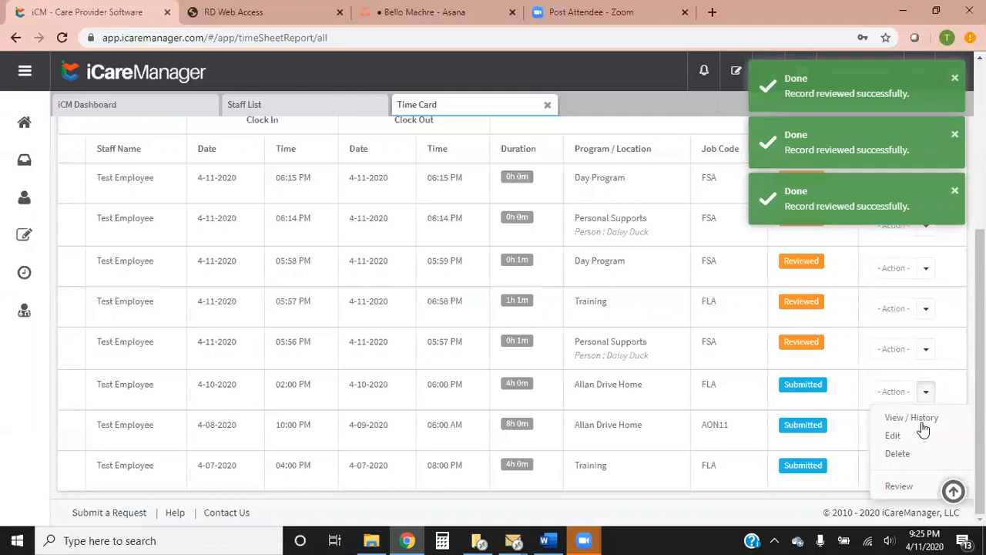
left_click(903, 486)
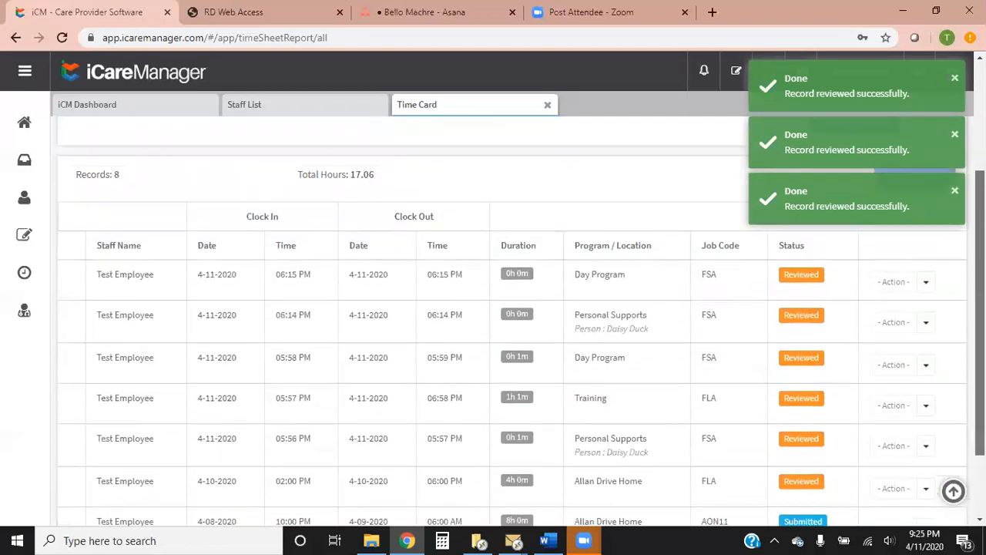
Look over the statuses of all listed time cards, from the 4-11-2020 records to the 4-07-2020 Training record
scroll(77, 332, "up", 3)
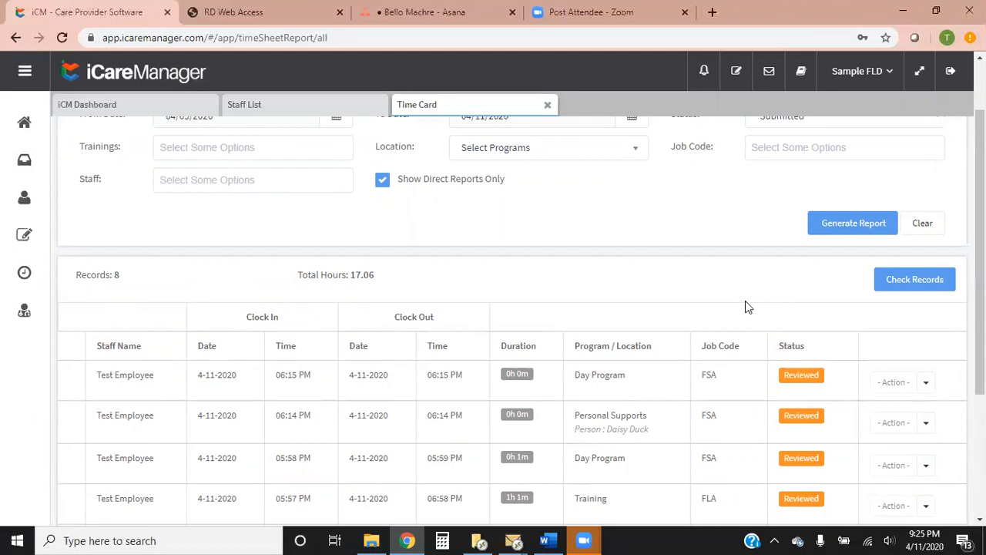
scroll(716, 298, "down", 3)
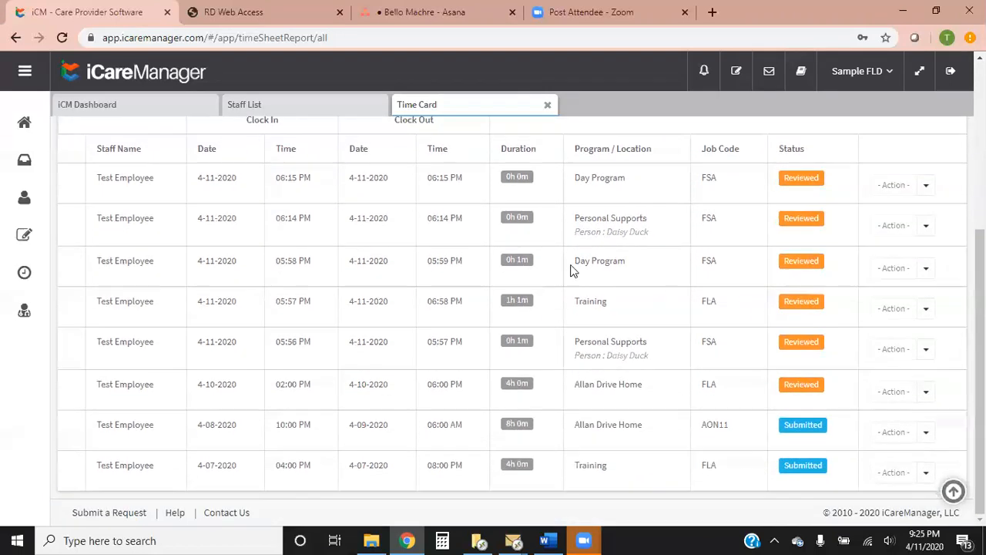
scroll(816, 351, "up", 1)
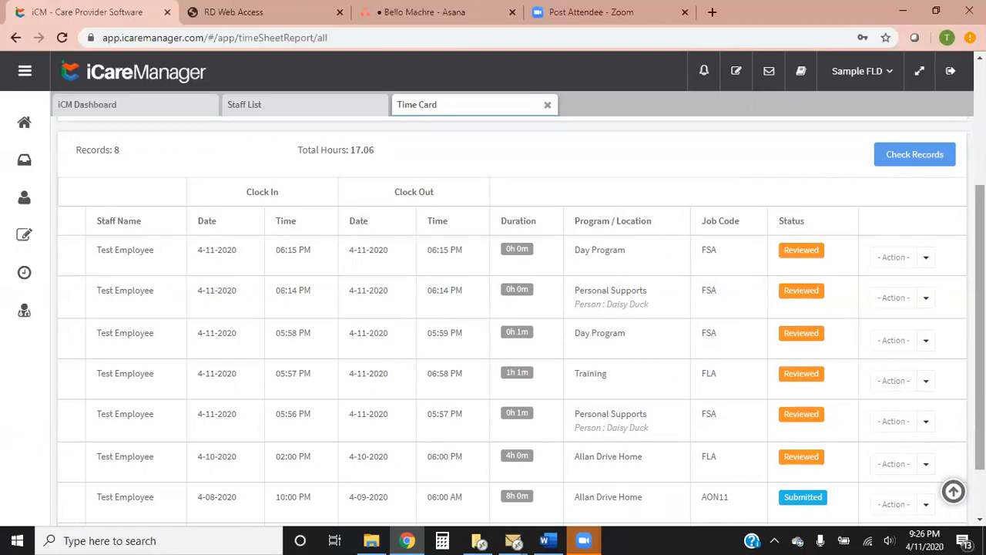
scroll(940, 324, "down", 2)
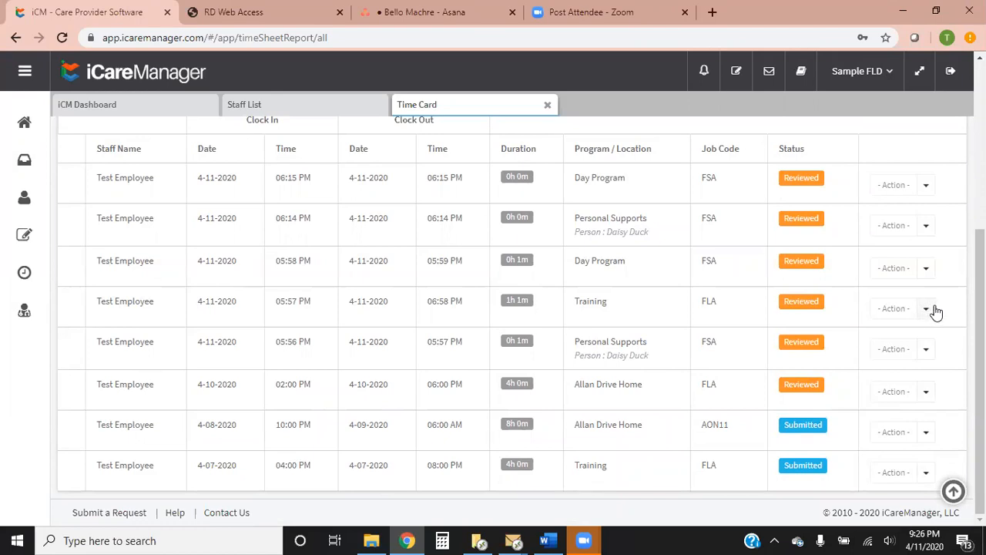
scroll(852, 352, "up", 2)
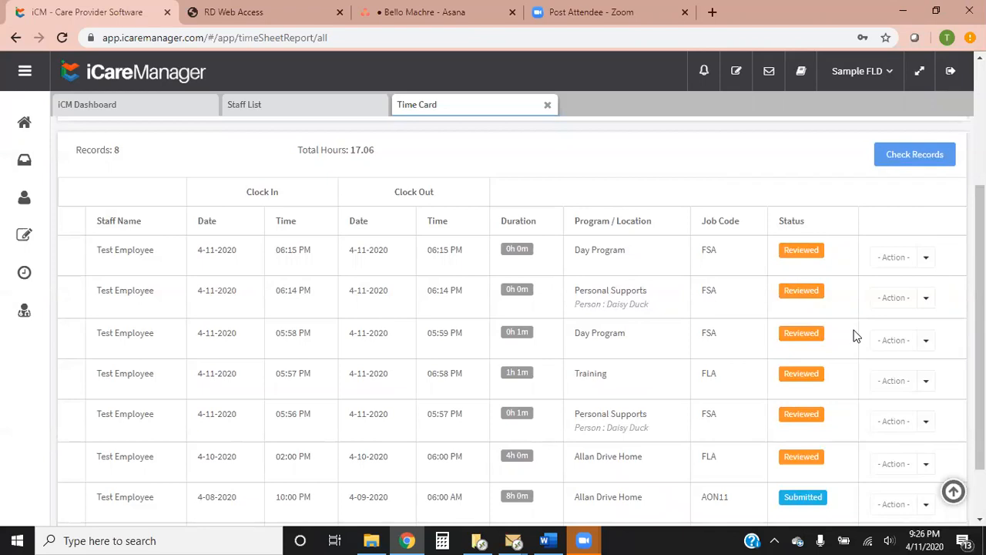
scroll(854, 336, "up", 4)
scroll(833, 352, "down", 6)
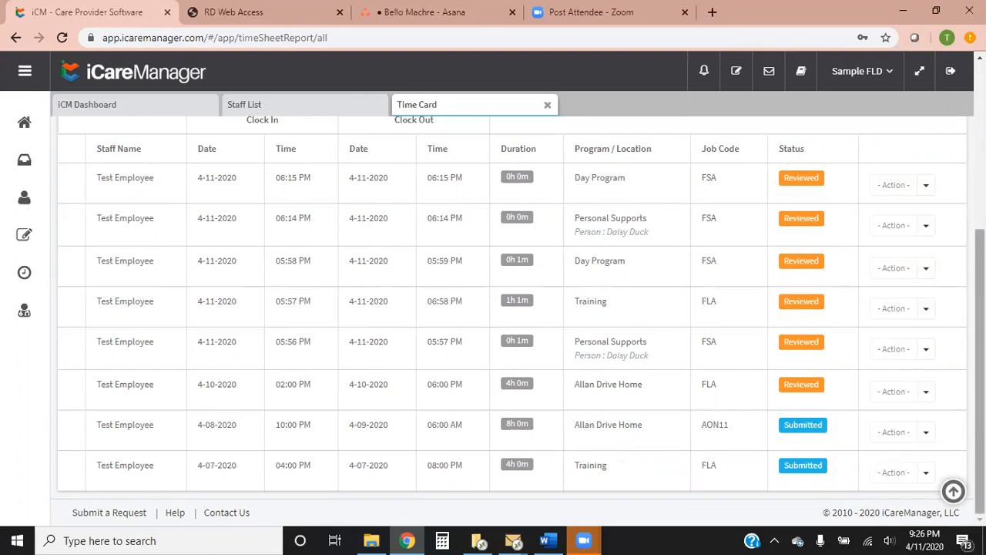
scroll(509, 308, "up", 4)
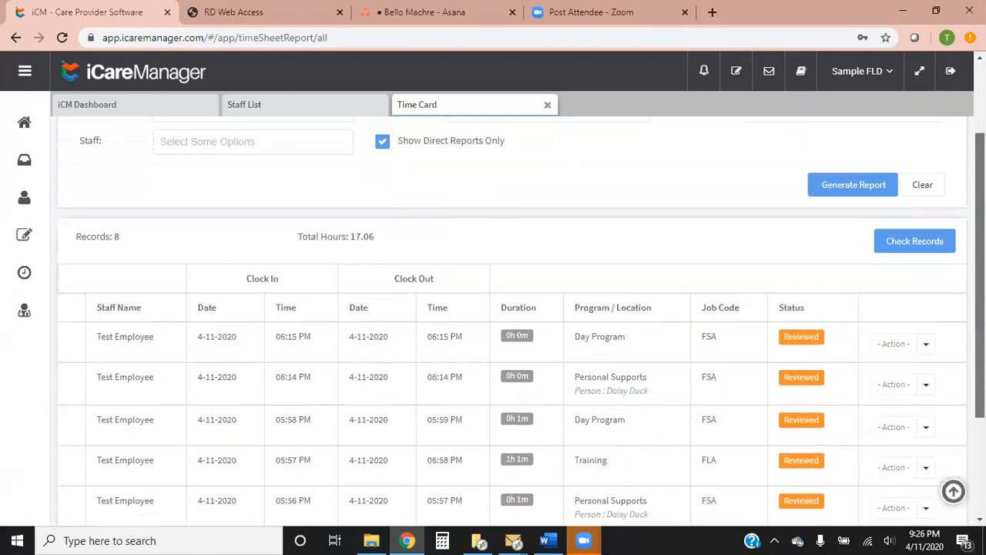
scroll(508, 308, "down", 4)
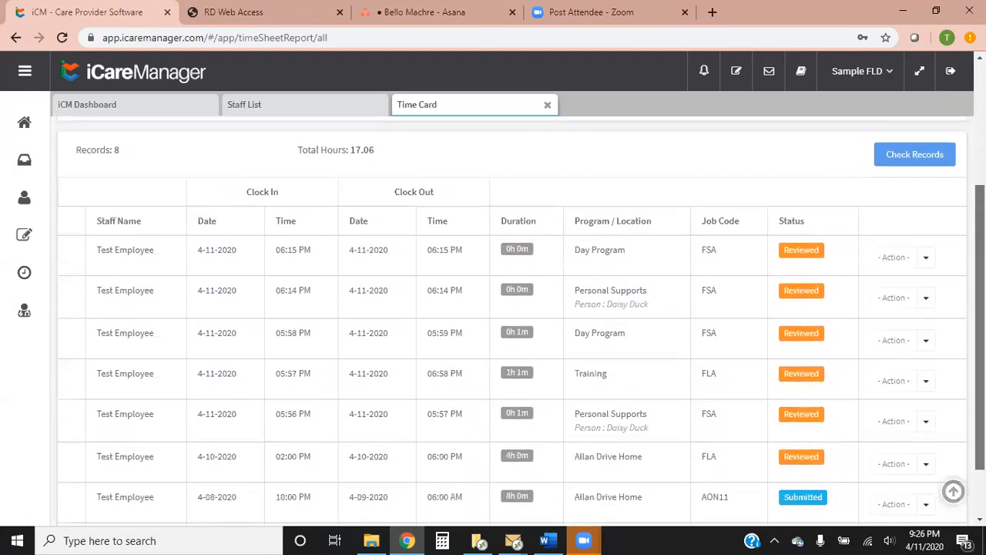
scroll(509, 308, "up", 4)
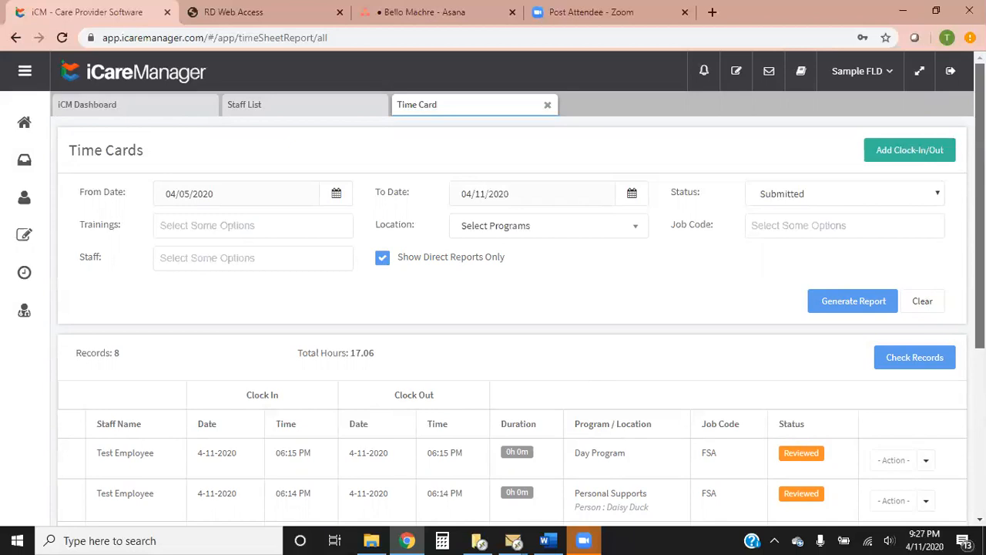
Examine the time card list against its report filters and check the actions available for the 4-11-2020 06:15 PM Day Program record
scroll(509, 309, "down", 4)
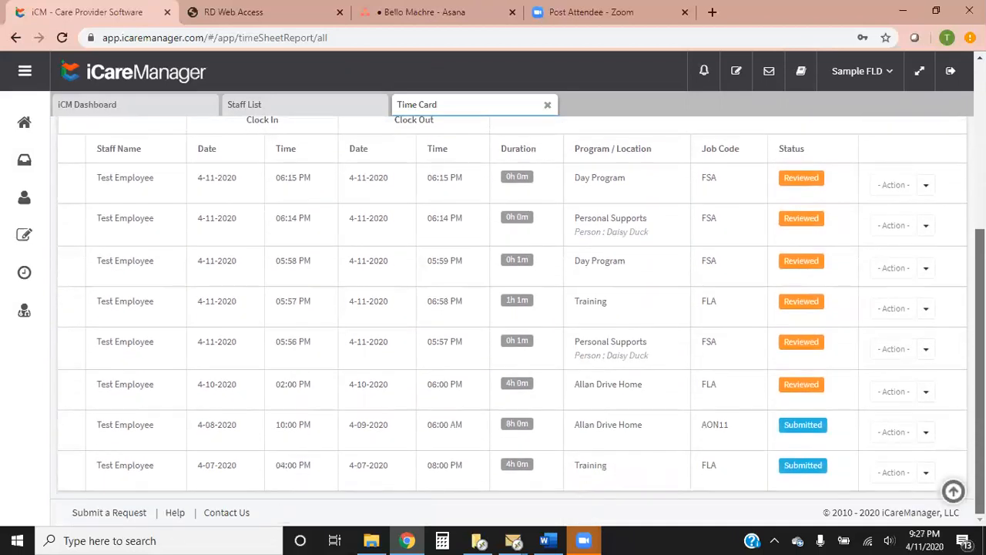
scroll(508, 308, "up", 5)
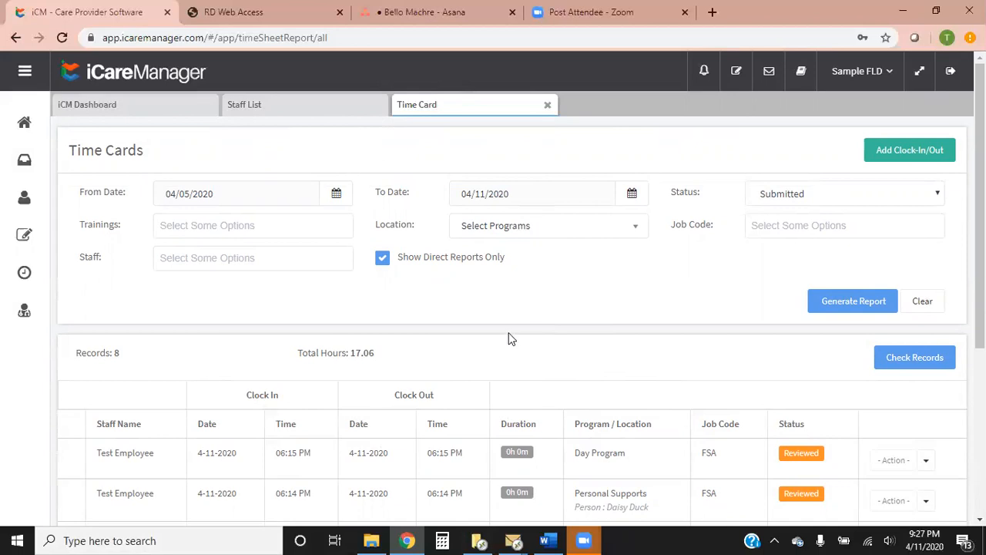
scroll(609, 343, "down", 3)
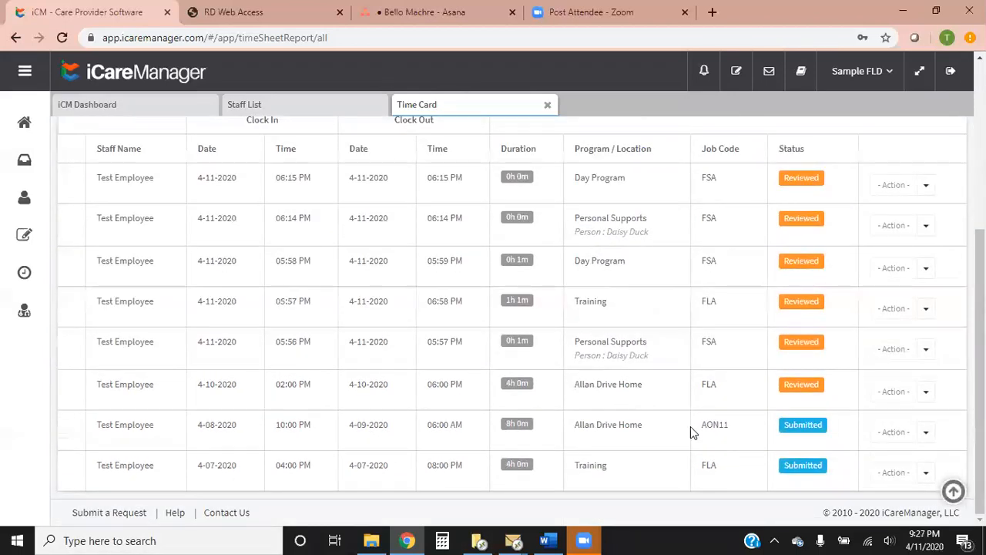
scroll(690, 429, "up", 3)
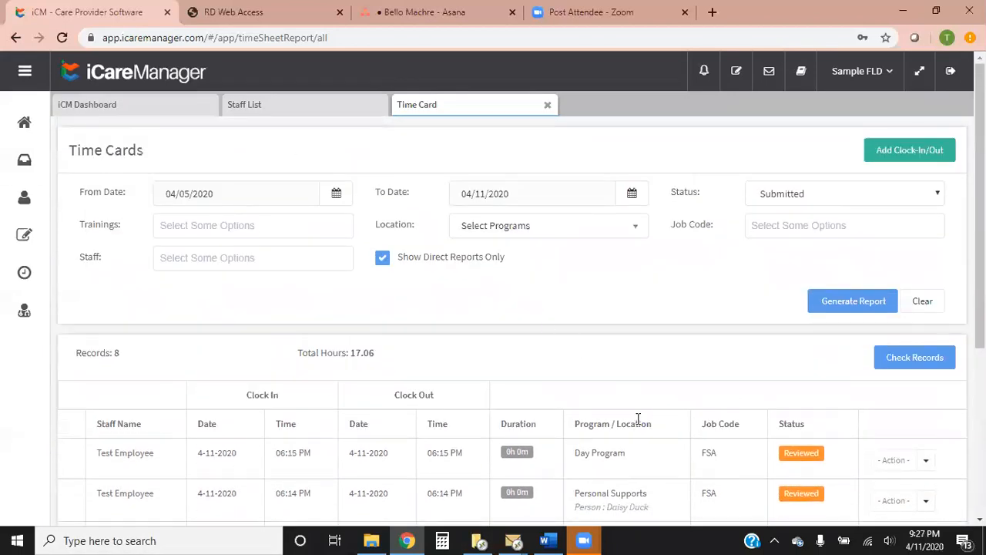
scroll(709, 352, "down", 3)
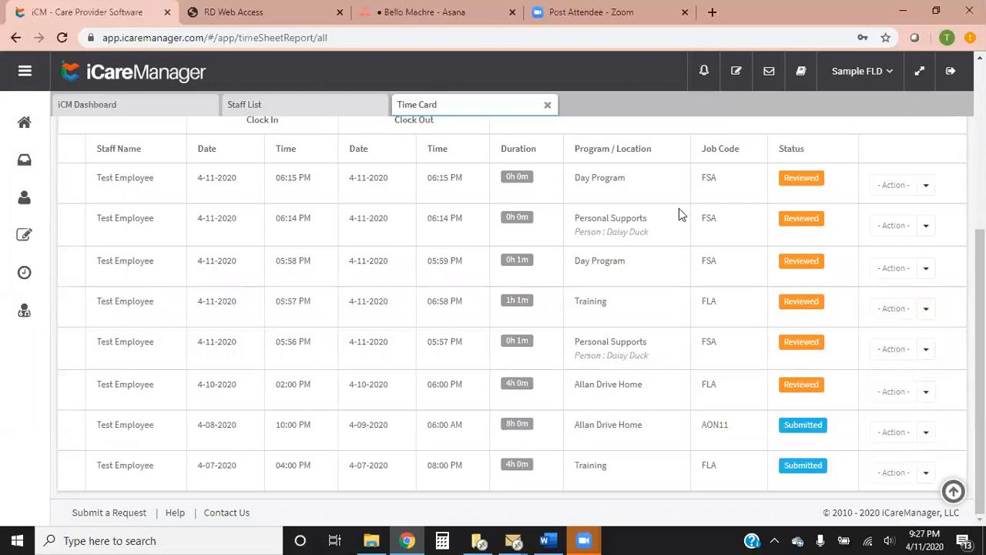
left_click(926, 185)
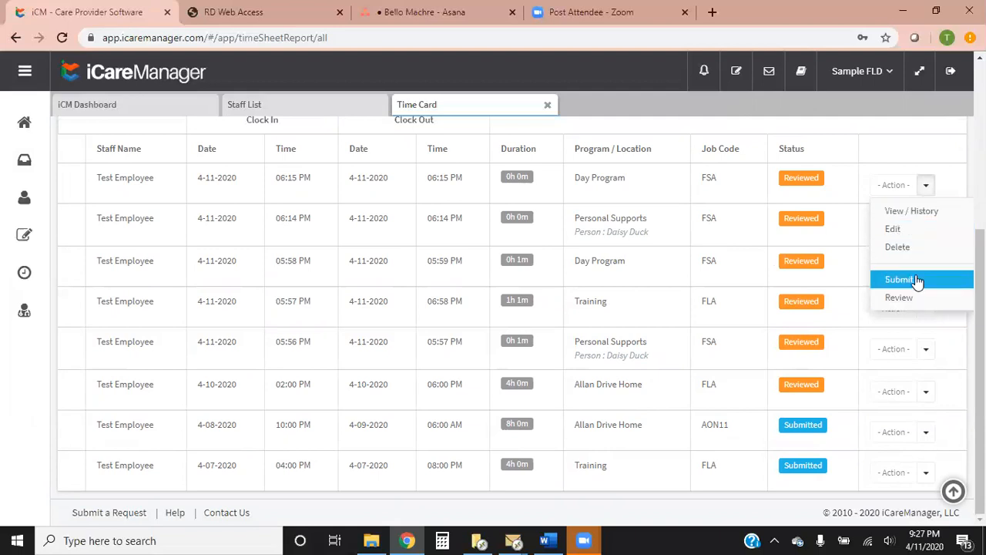
scroll(816, 197, "up", 3)
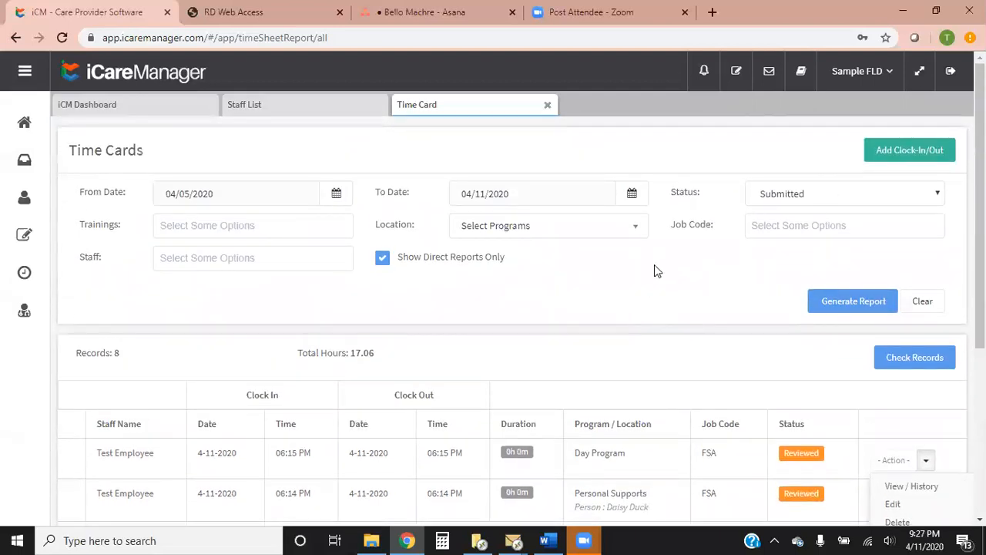
scroll(711, 330, "down", 3)
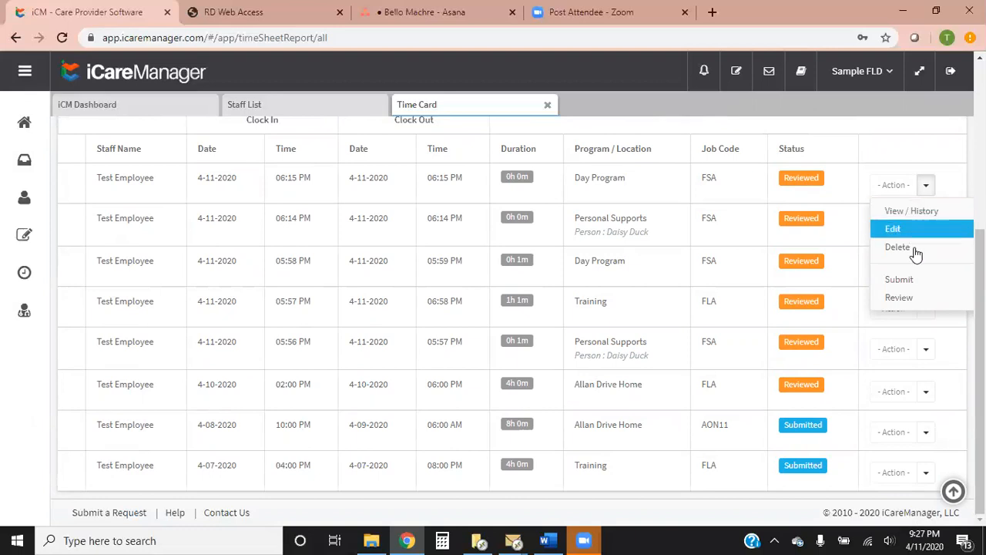
scroll(666, 255, "up", 4)
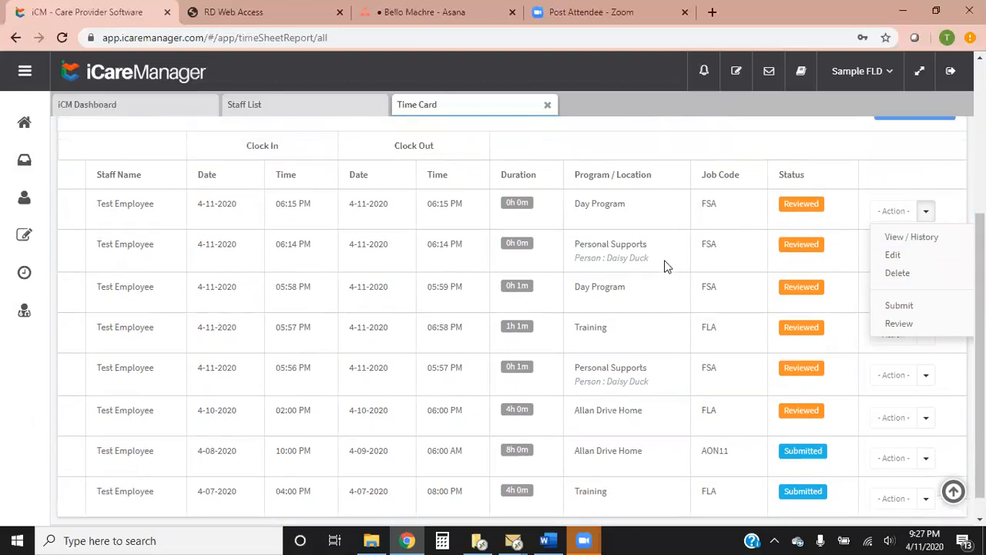
scroll(669, 269, "down", 3)
scroll(694, 299, "up", 4)
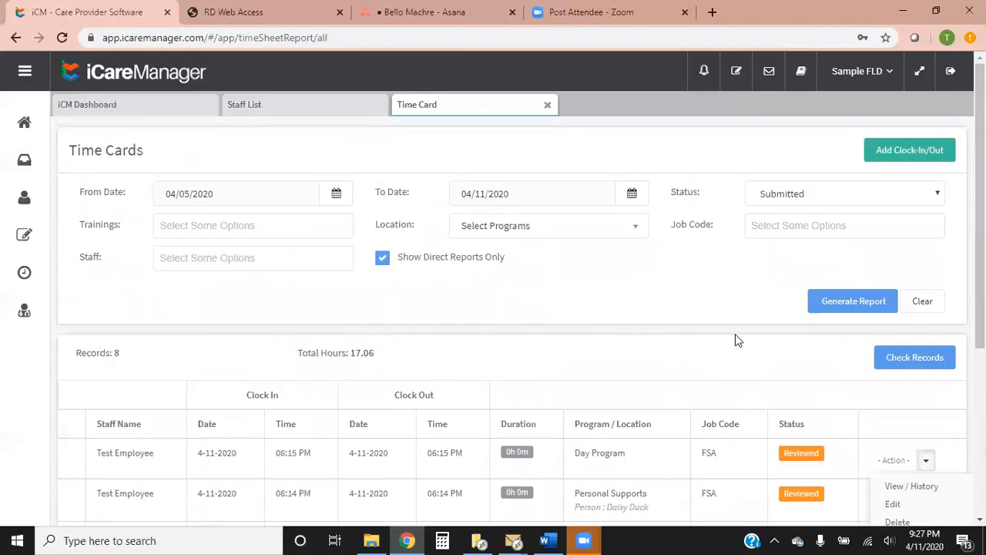